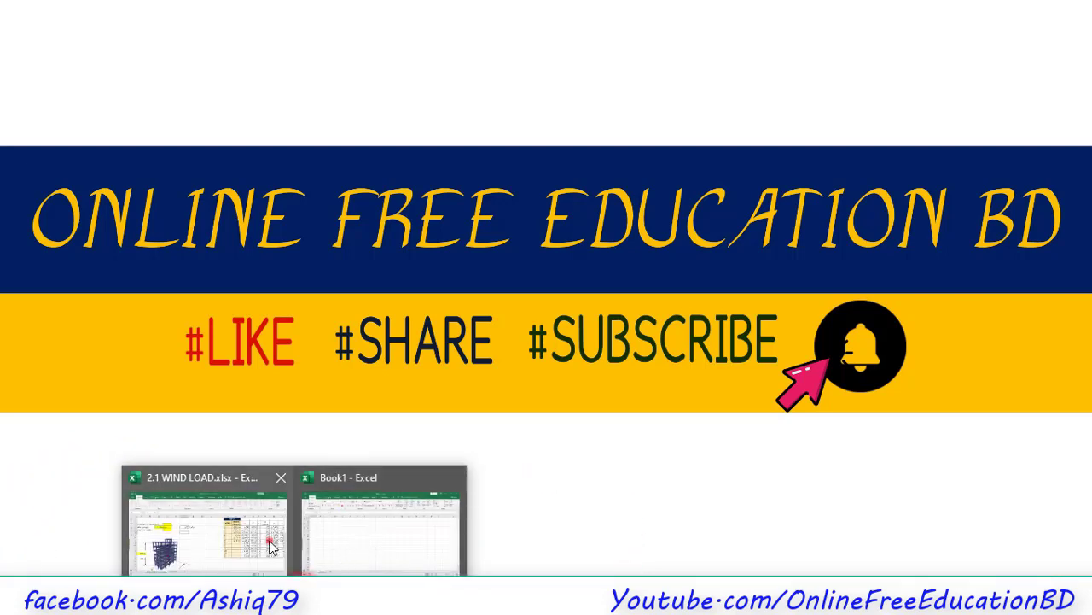
- Restore the 2.1 WIND LOAD.xlsx workbook from the taskbar
left_click(269, 546)
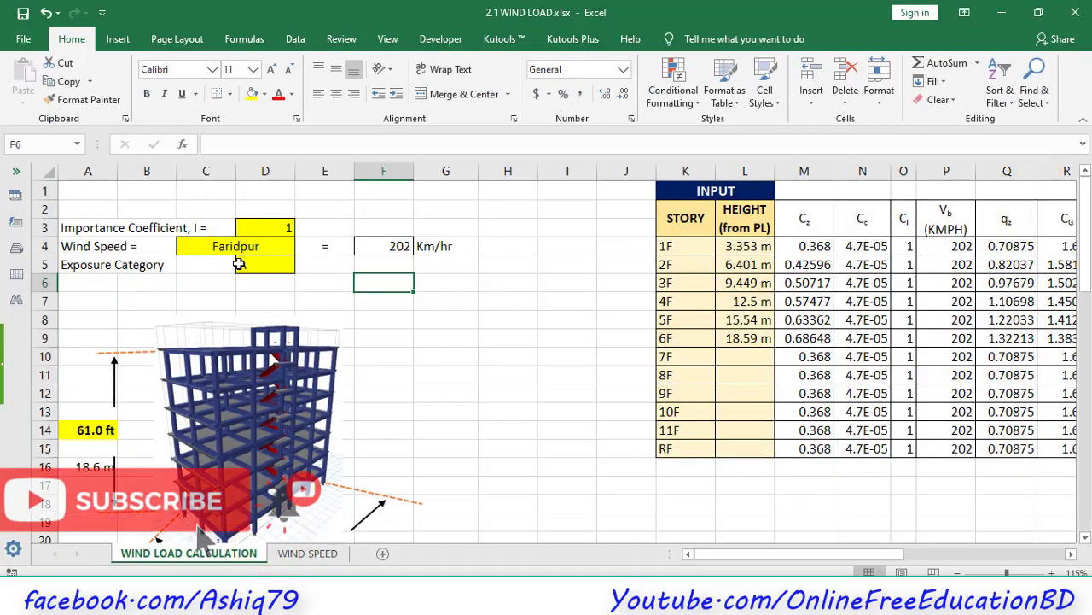
- Choose Dhaka from the C4 city dropdown
left_click(270, 244)
left_click(302, 249)
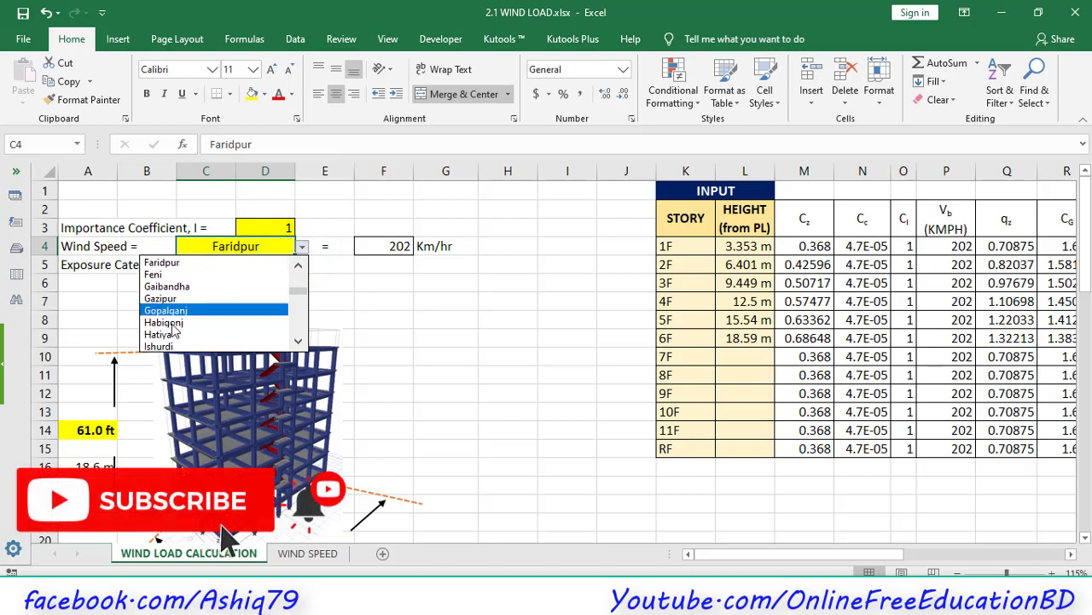
left_click(303, 249)
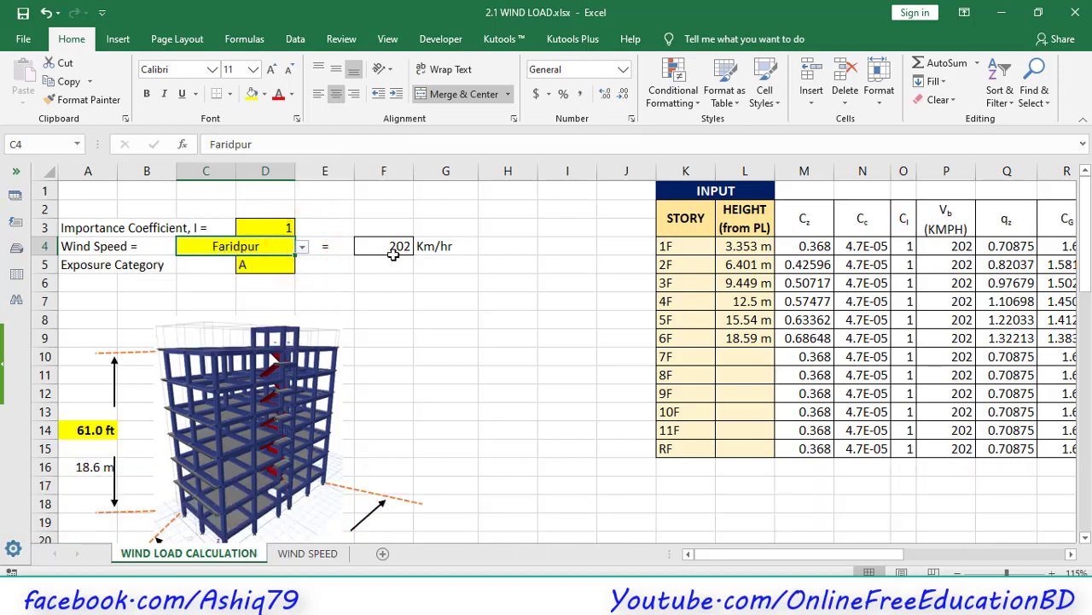
left_click(303, 248)
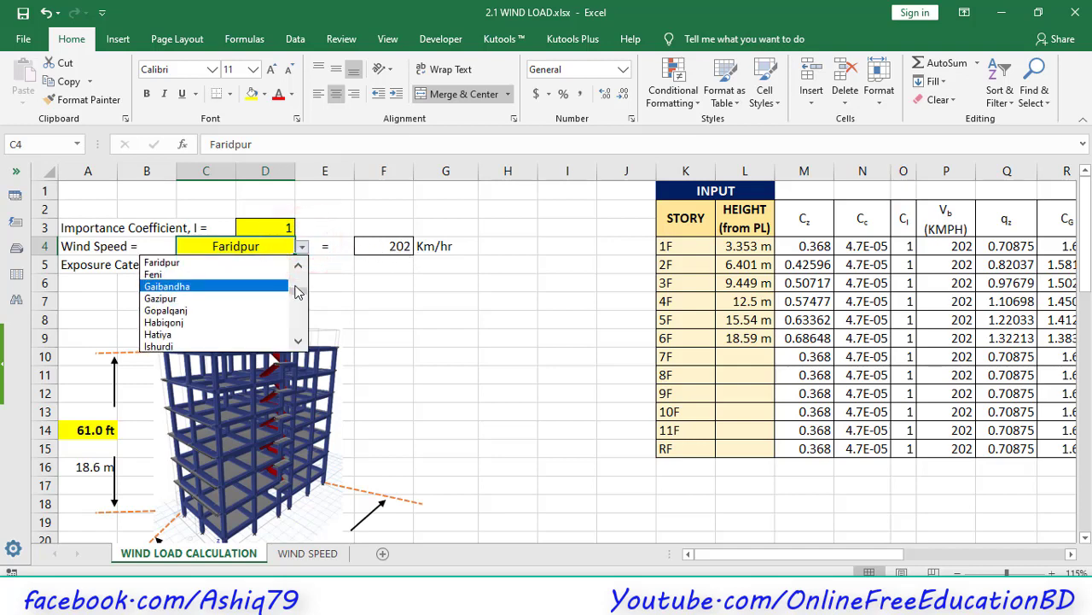
scroll(297, 288, "up", 2)
left_click(184, 335)
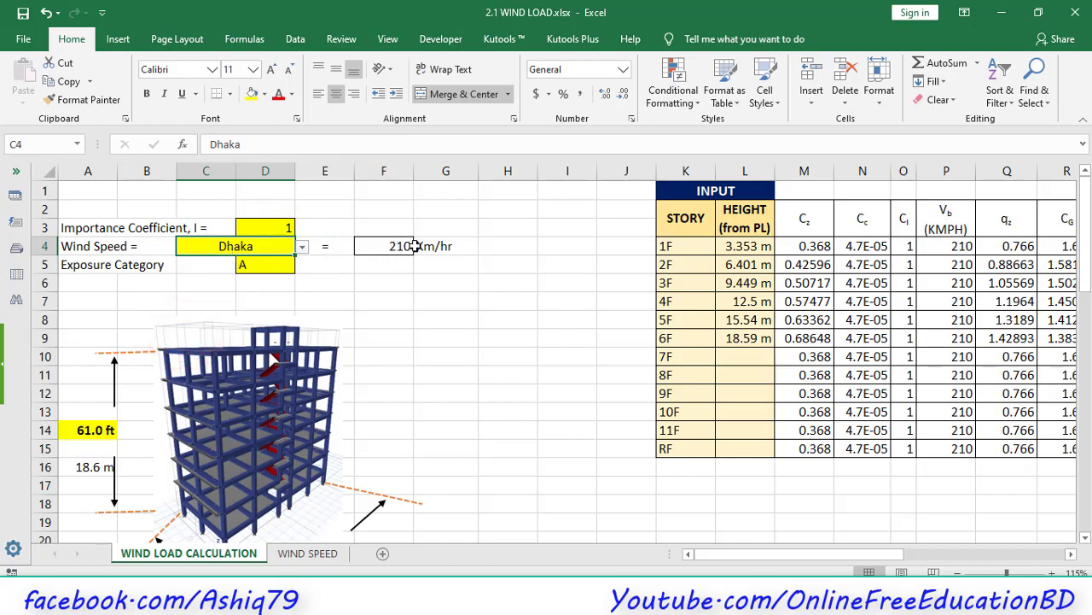
- Change C4 to Feni, then Chuadanga (198 Km/hr), and minimize the workbook
left_click(303, 247)
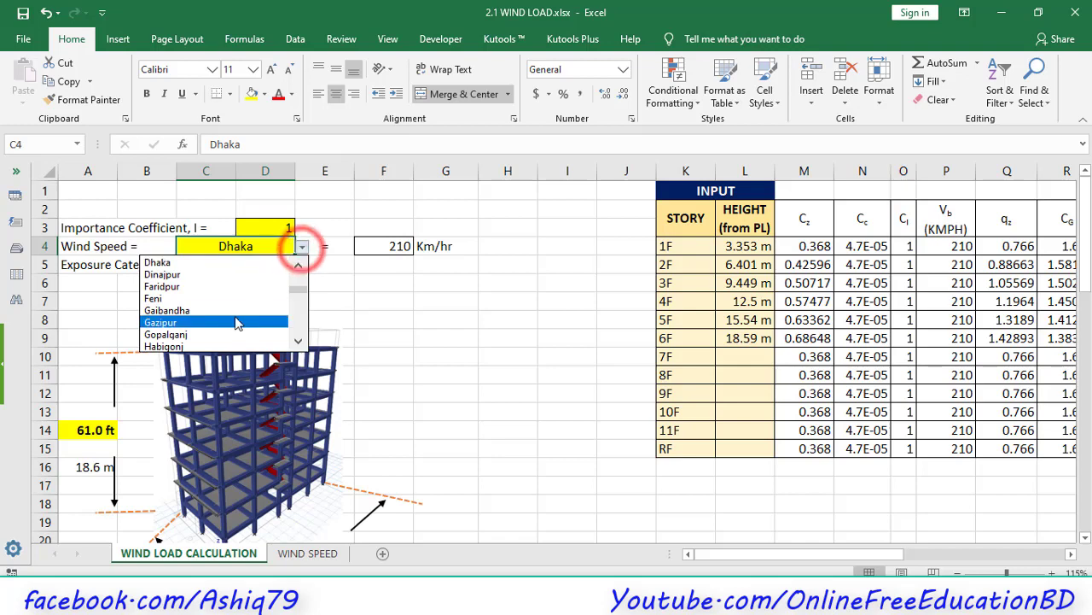
left_click(178, 299)
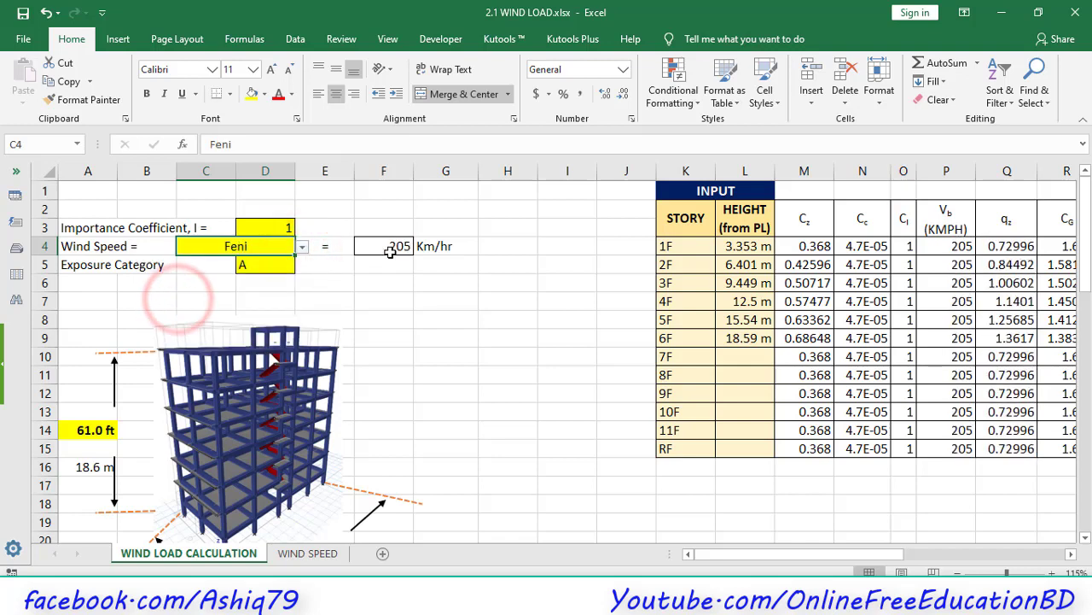
left_click(302, 248)
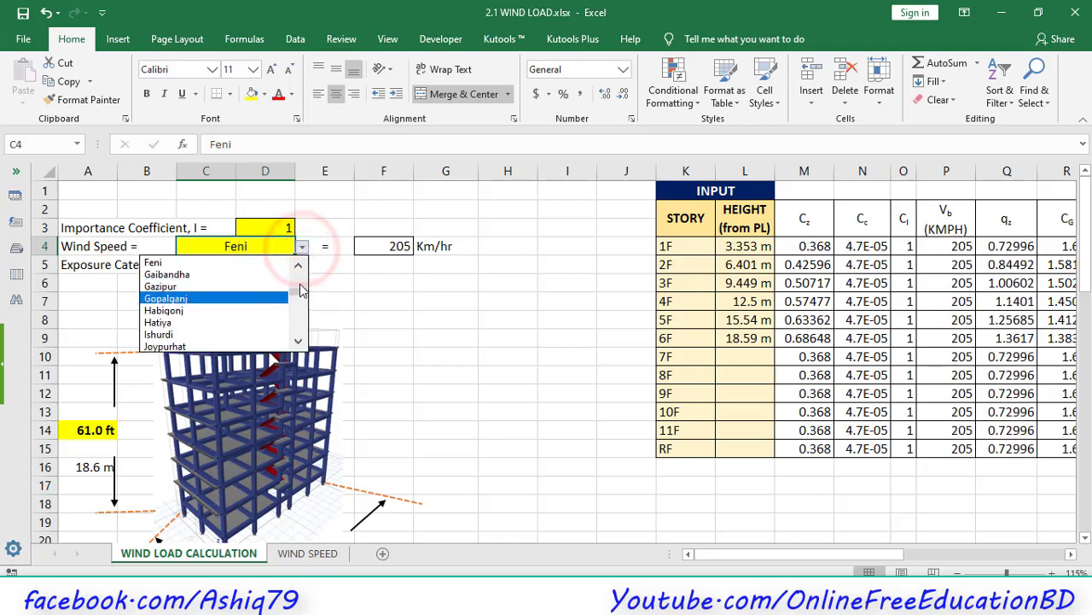
left_click(299, 280)
left_click(168, 273)
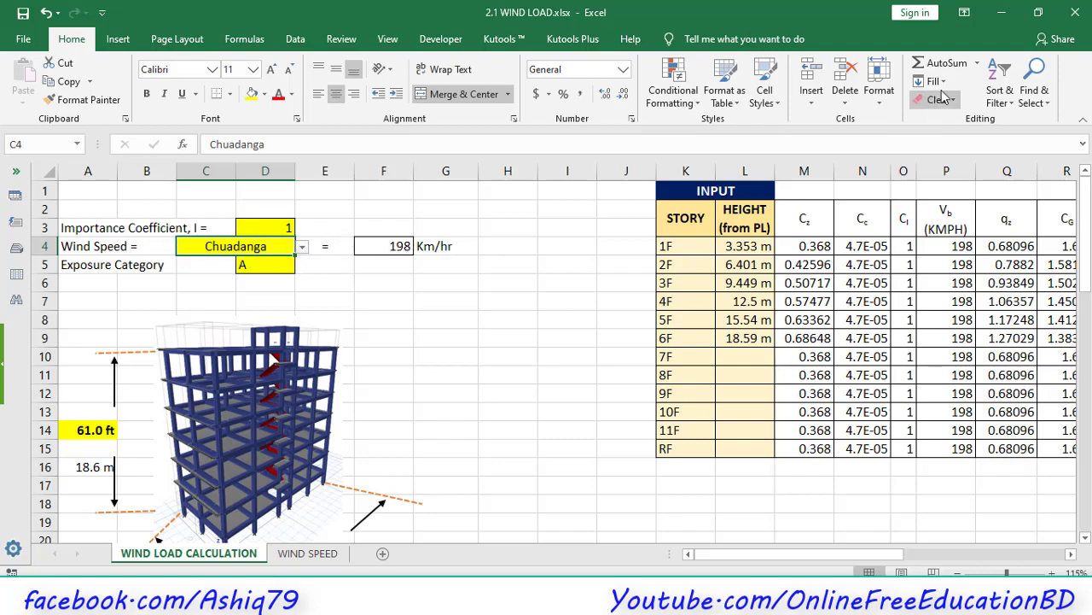
left_click(1001, 13)
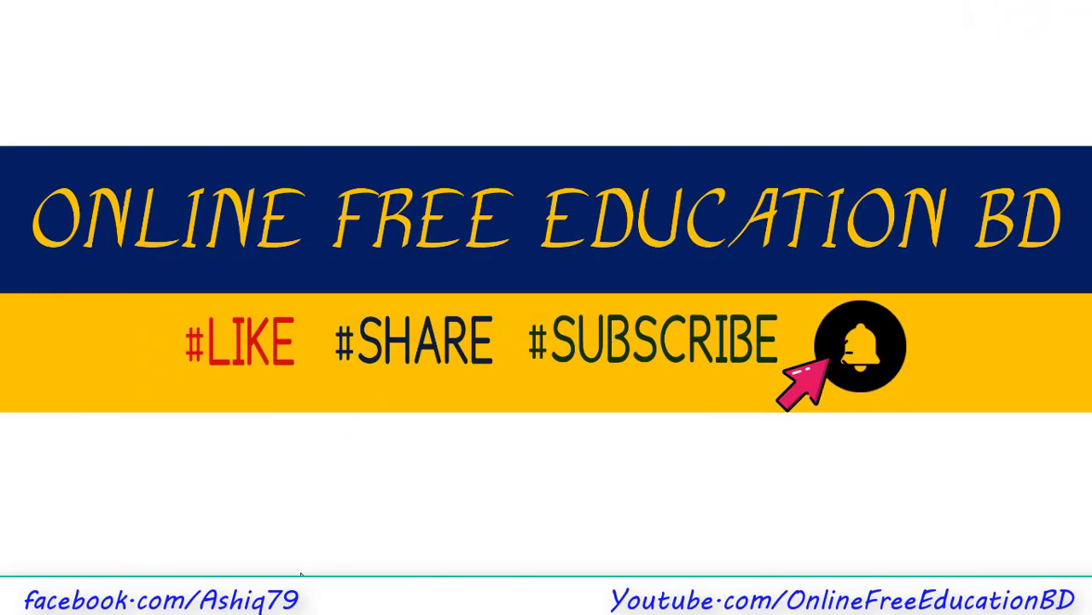
- In blank Book1, list dhaka, rajshahi, barishal and chittagong in I5:I8
left_click(361, 539)
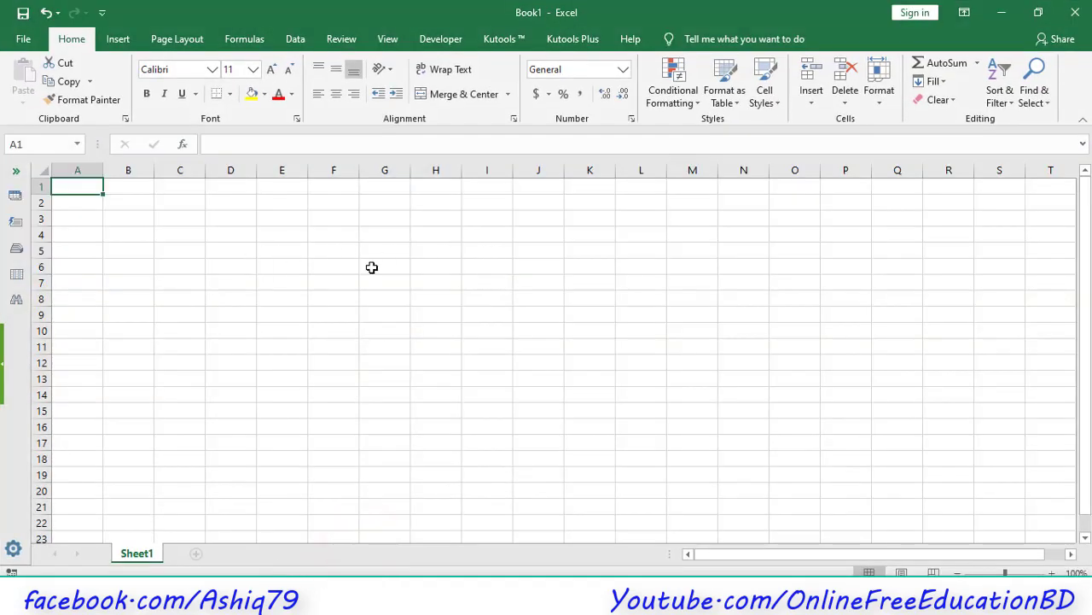
left_click(482, 254)
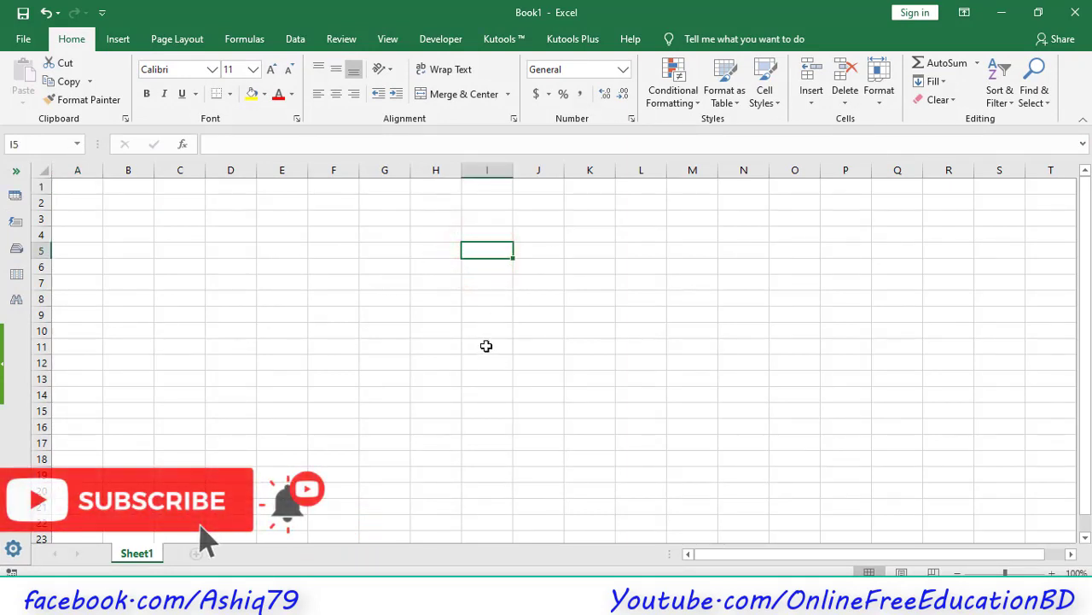
left_click(487, 266)
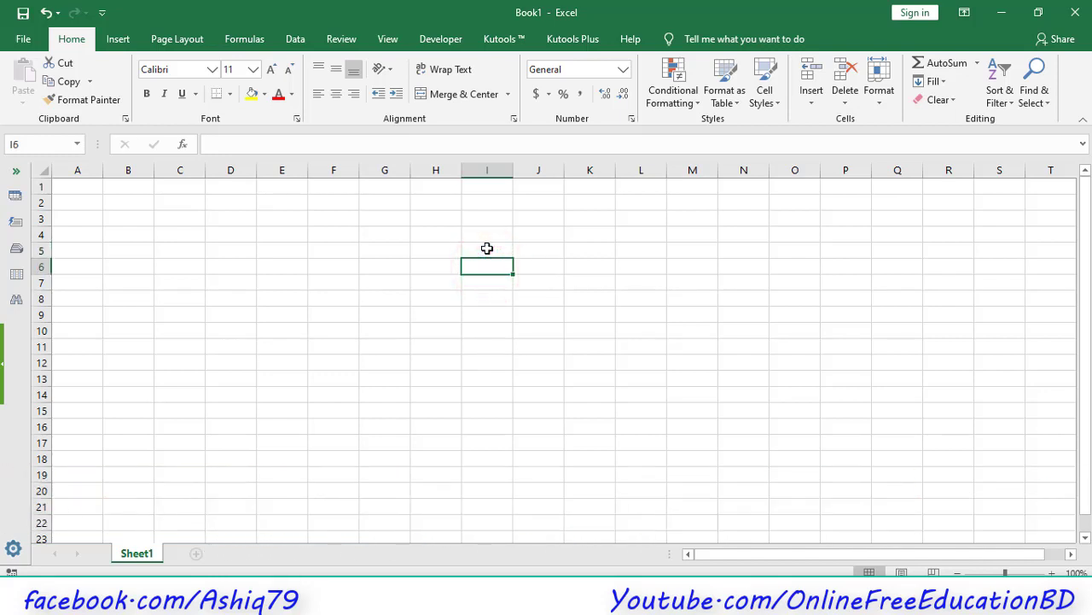
left_click(487, 256)
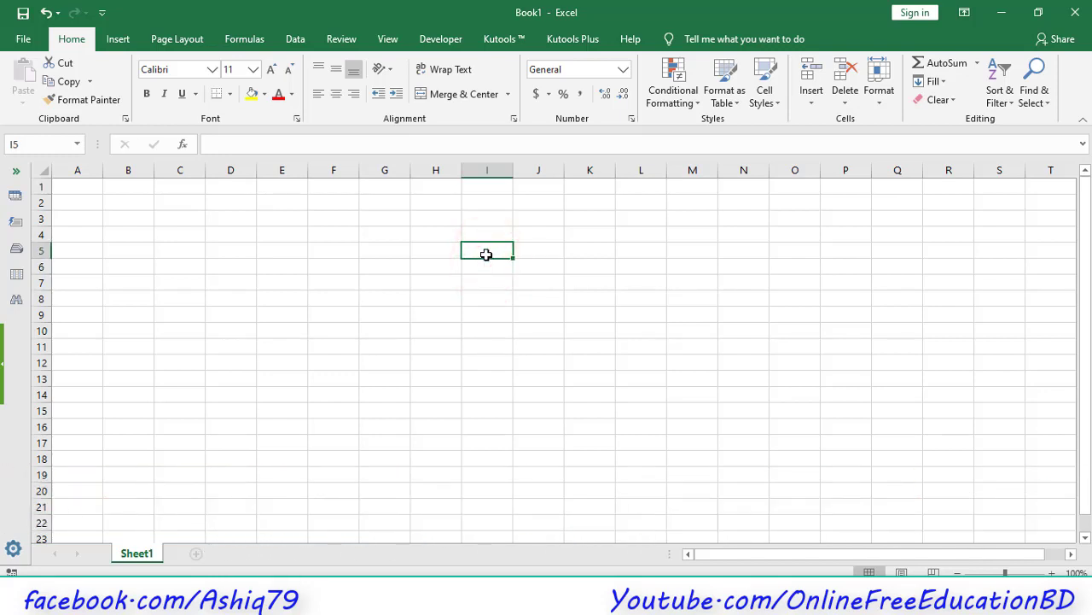
type("dhaka")
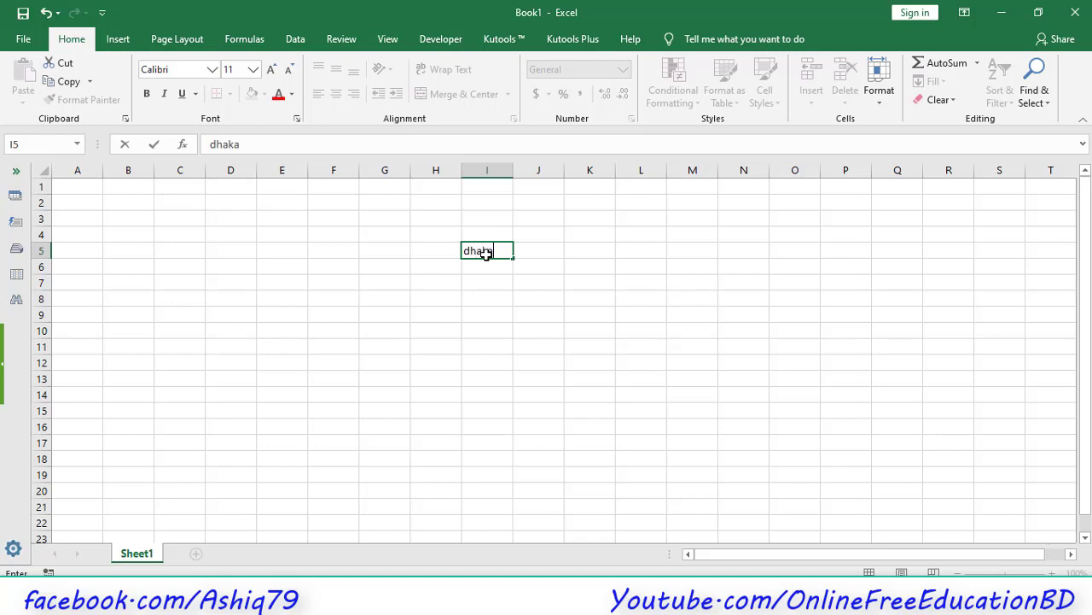
key("Return")
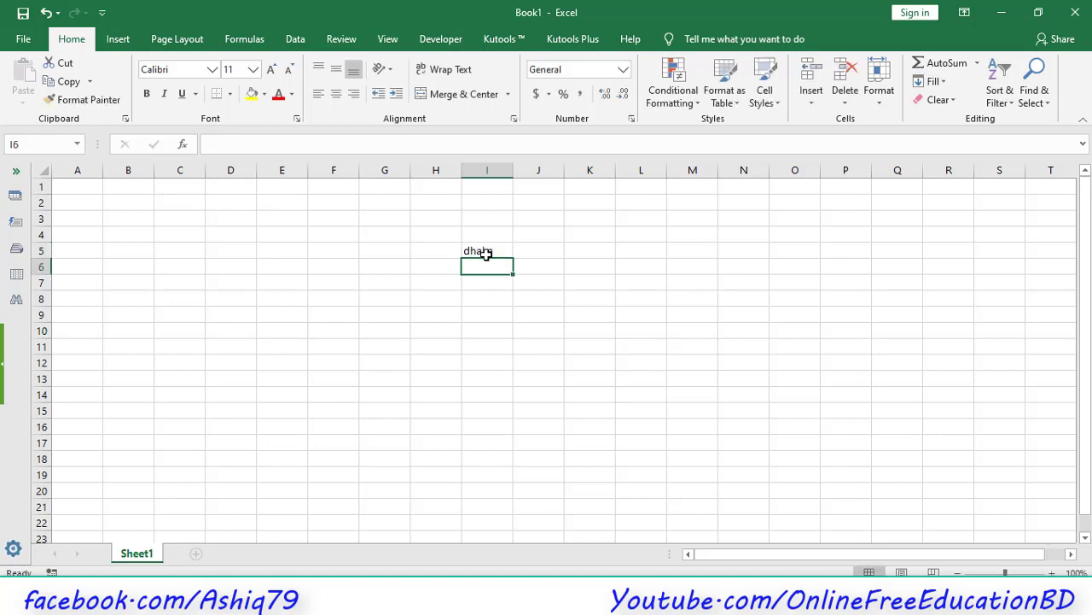
type("rajshah")
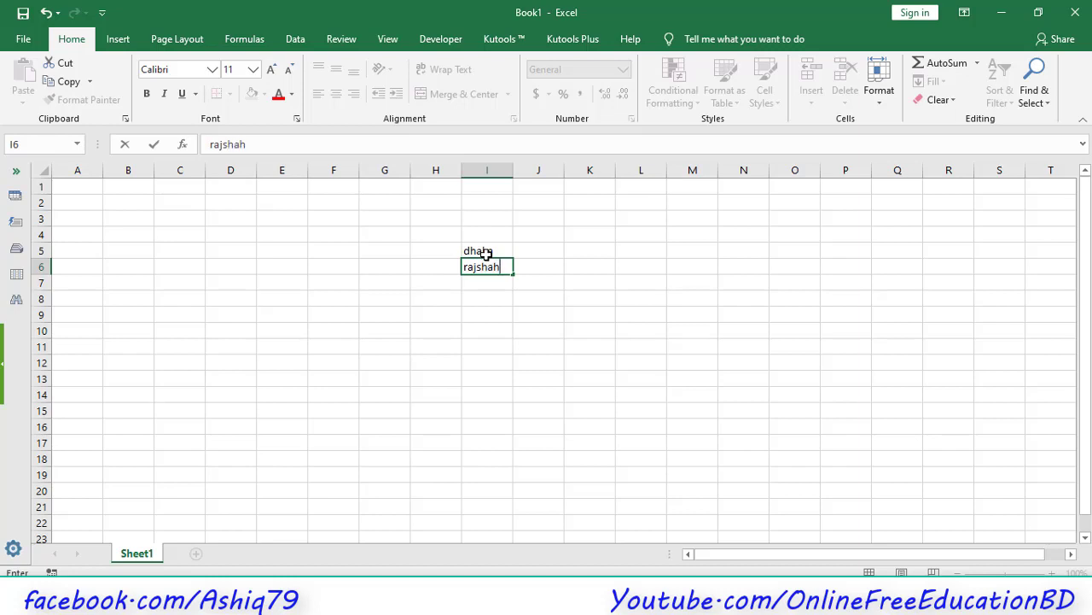
type("i")
key("Return")
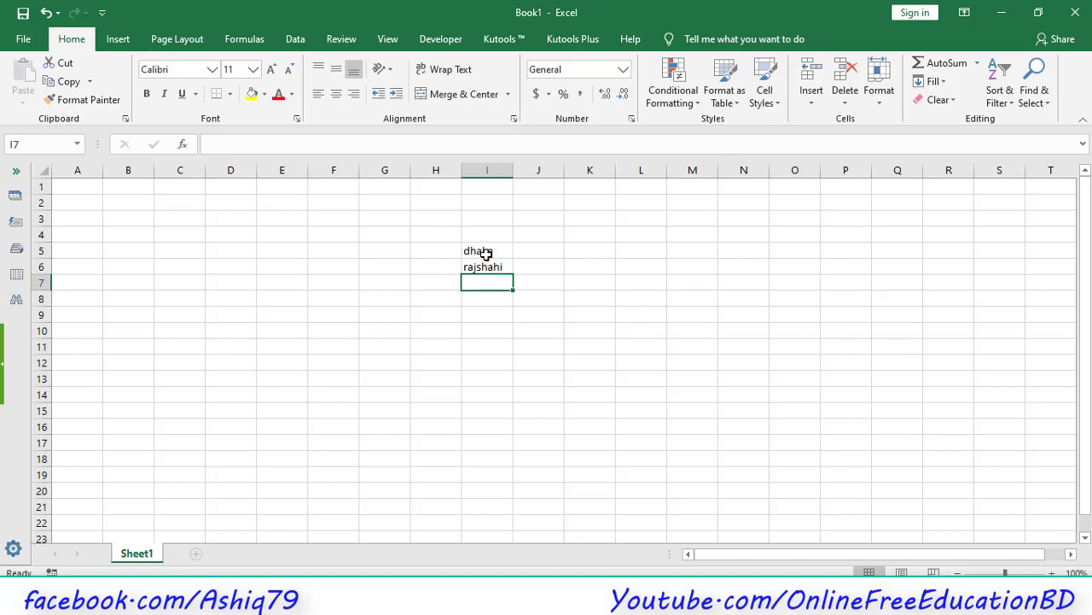
type("barishal")
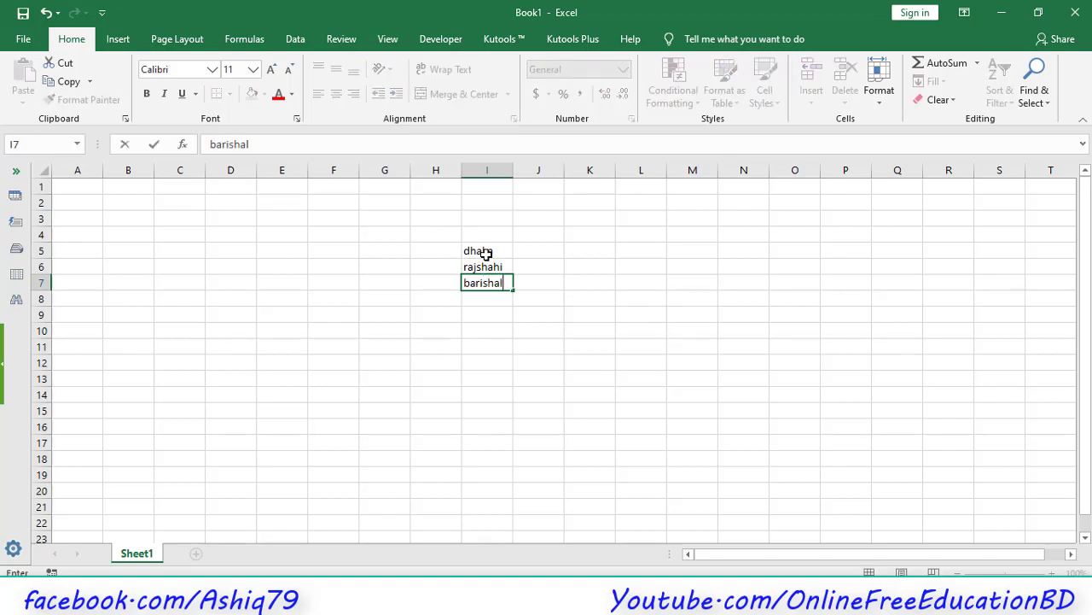
key("Return")
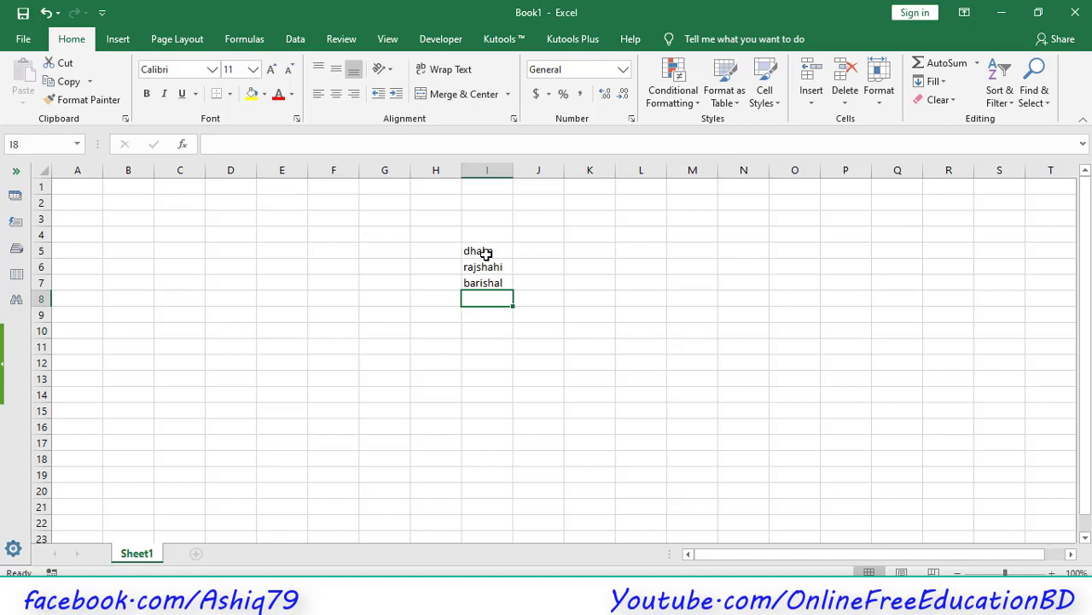
type("chittagong")
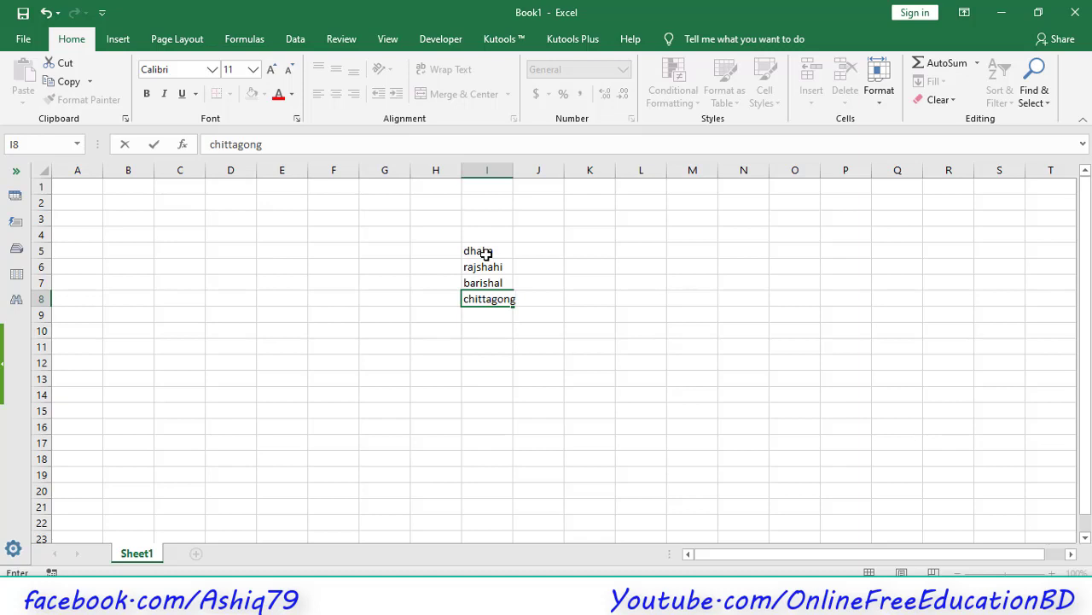
key("Return")
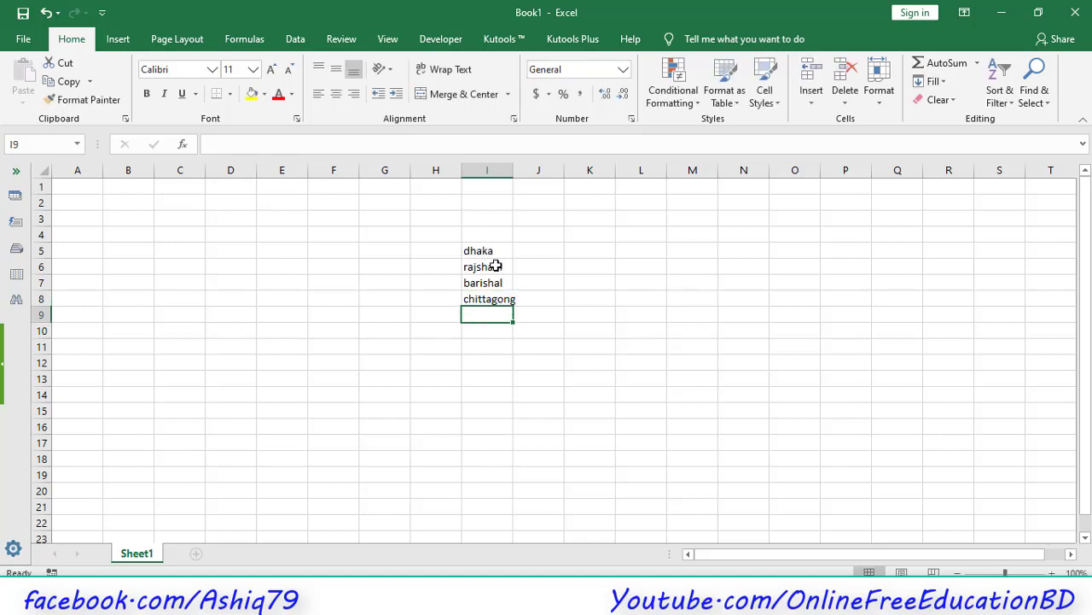
- Enter wind speeds 210, 150, 160 and 260 in J5:J8 beside the cities
left_click(474, 250)
left_click(482, 282)
left_click(482, 299)
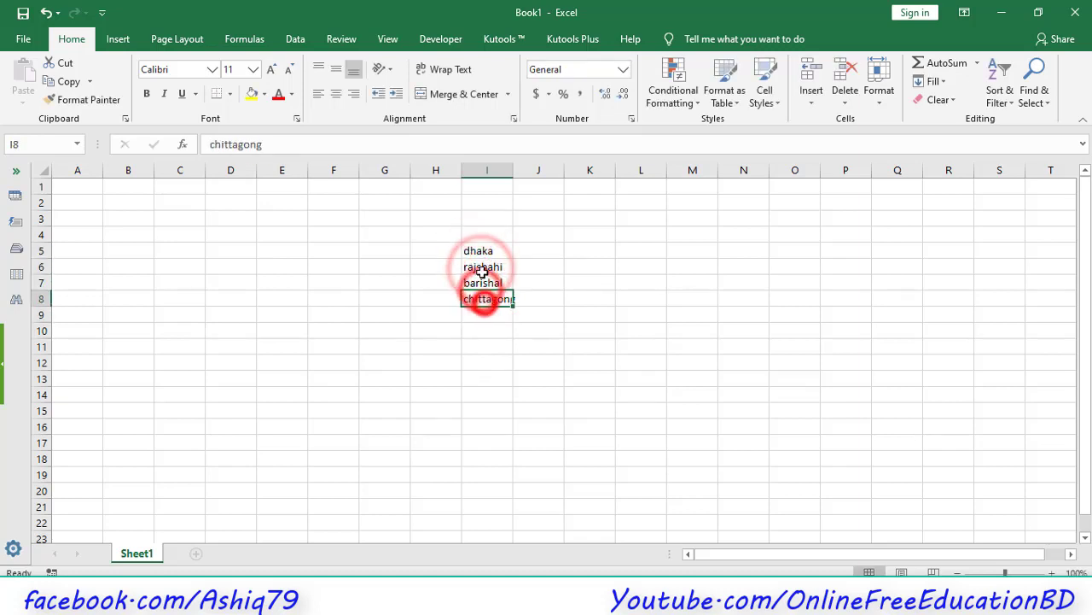
left_click(484, 250)
left_click(550, 249)
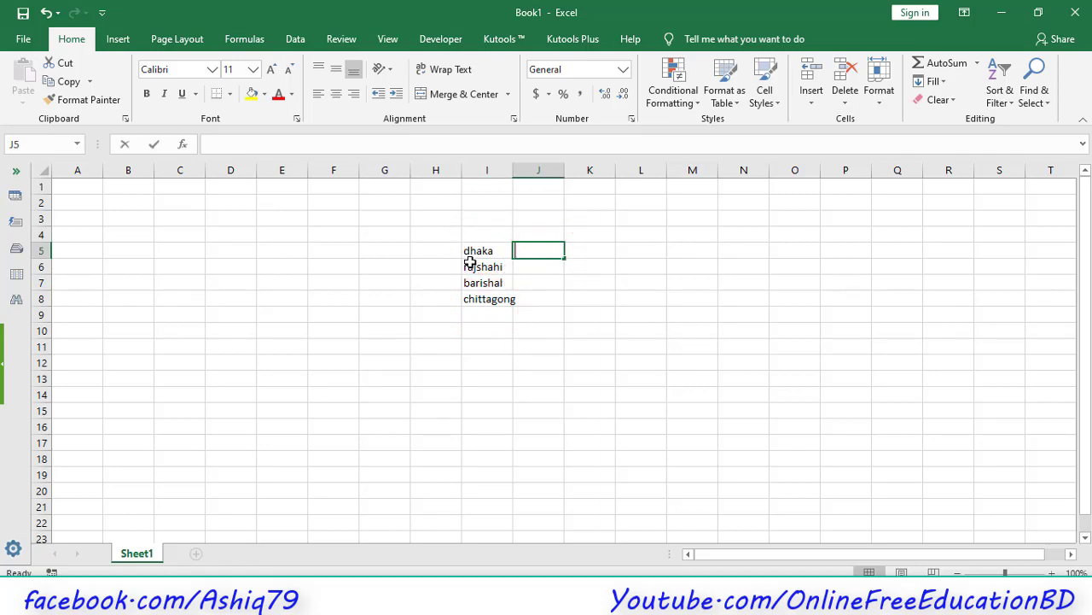
type("210")
key("Return")
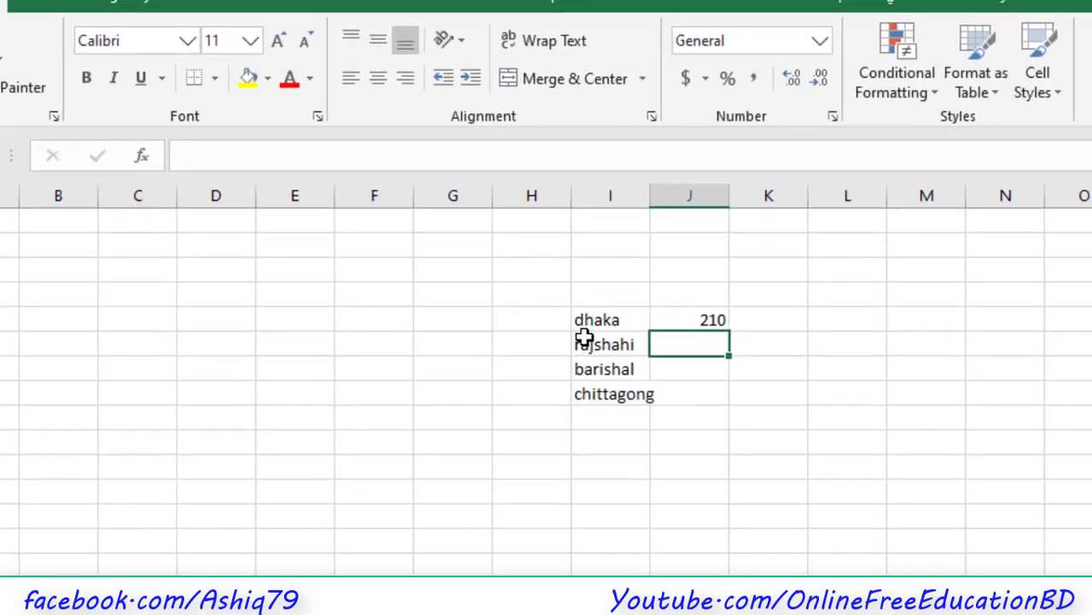
type("150")
key("Return")
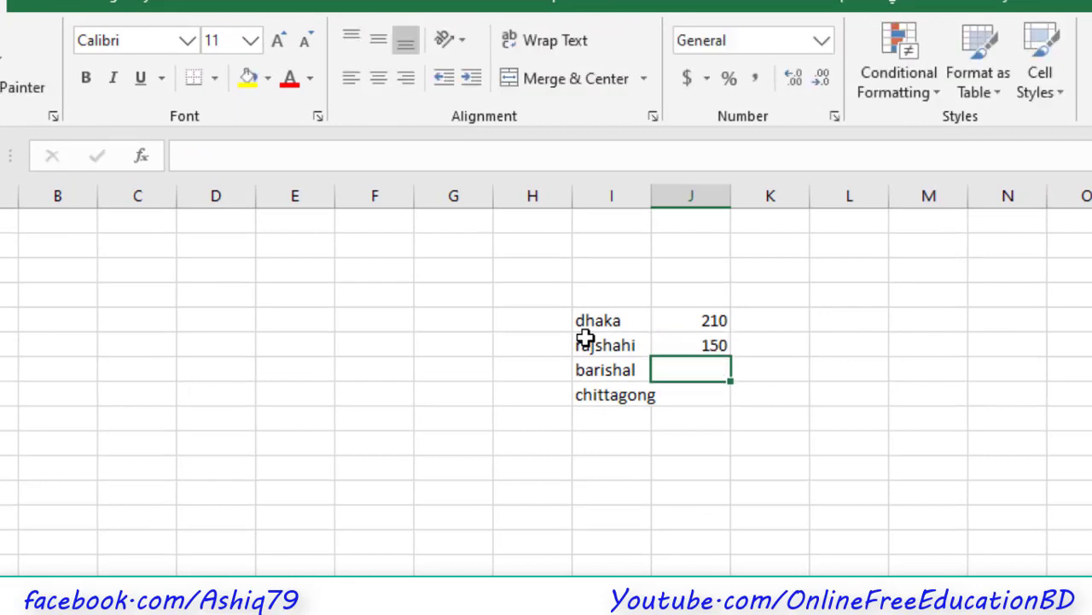
type("160")
key("Return")
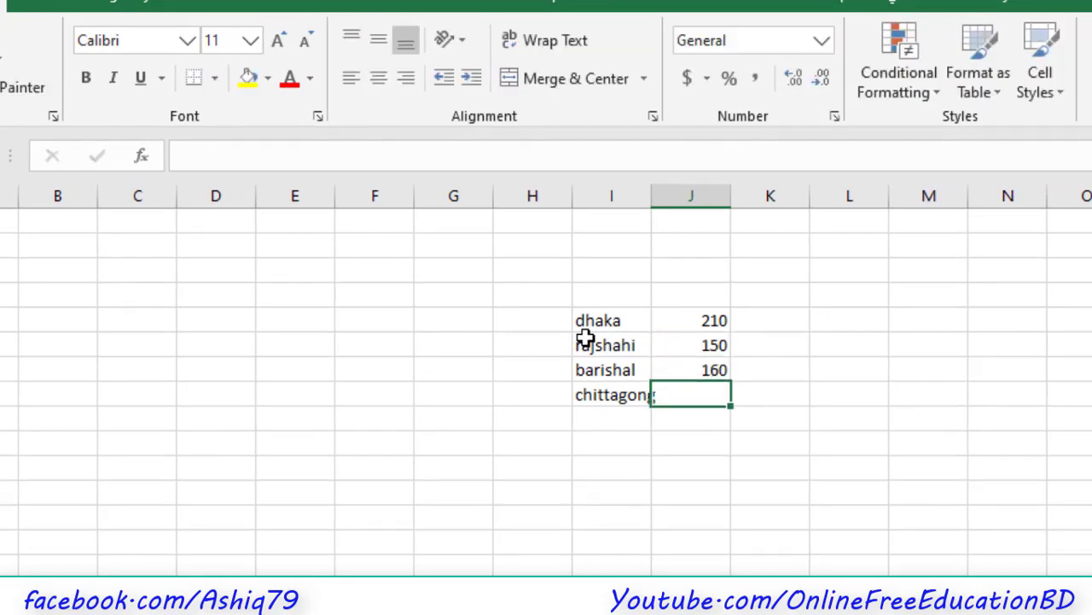
type("260")
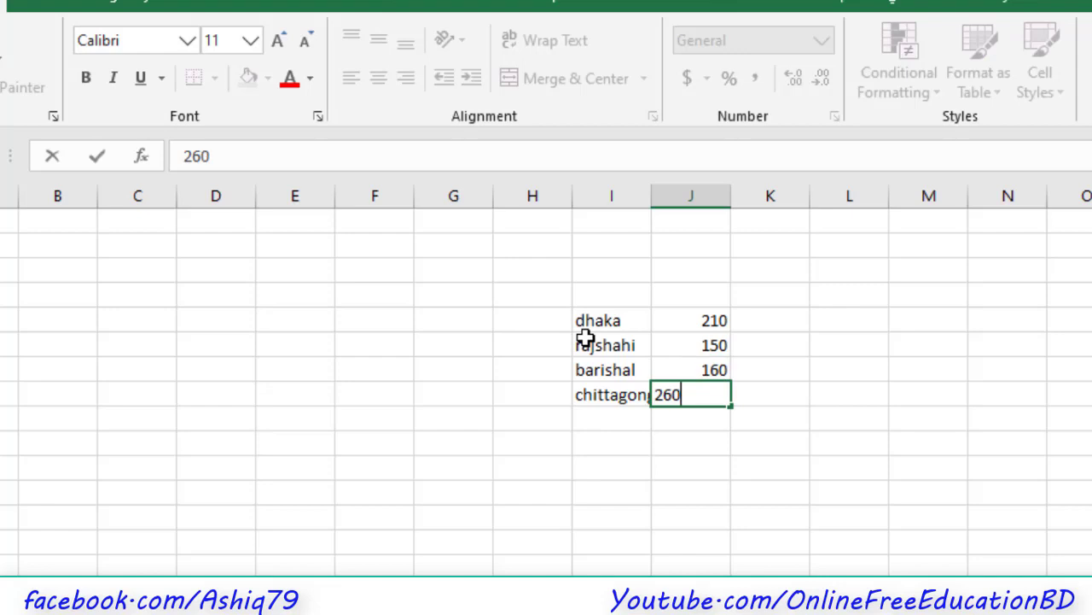
key("Return")
- Fill cell D5 with yellow
left_click_drag(600, 320, 608, 394)
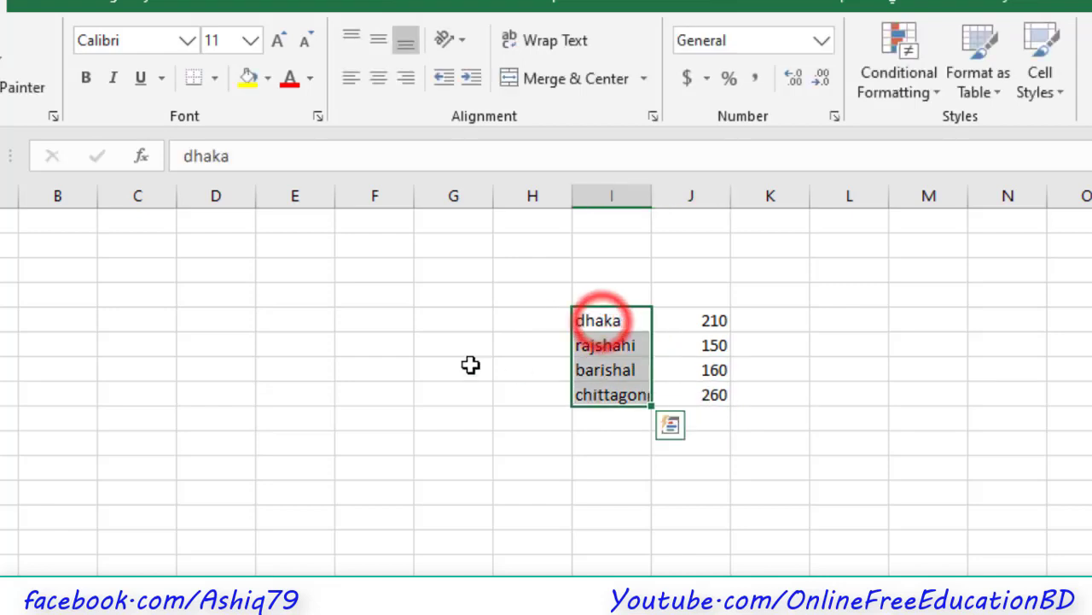
left_click(222, 318)
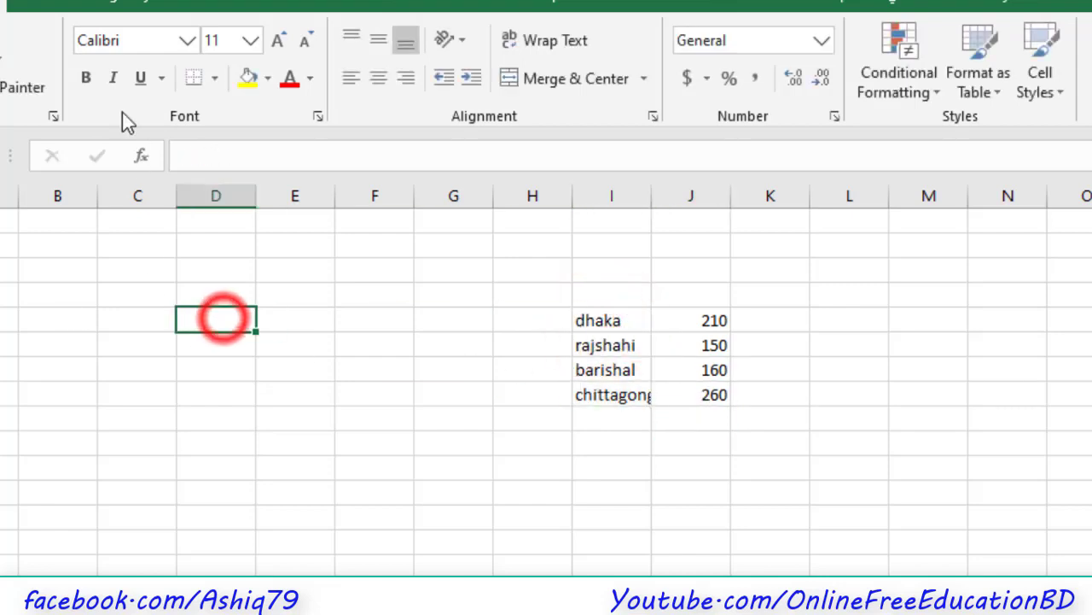
left_click(247, 77)
left_click(236, 331)
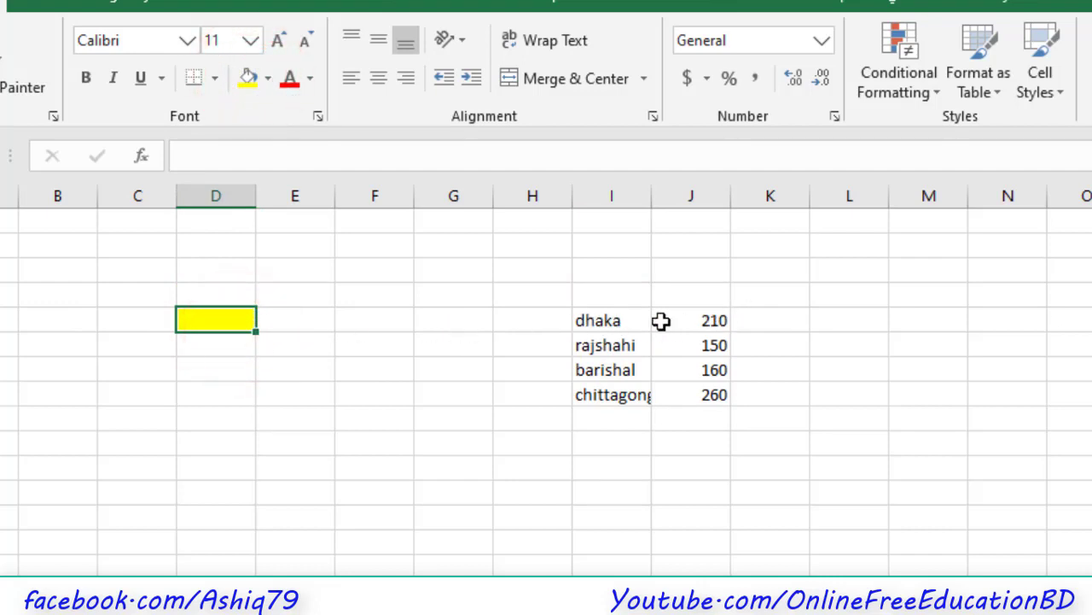
- Apply All Borders to cell E5
left_click(297, 323)
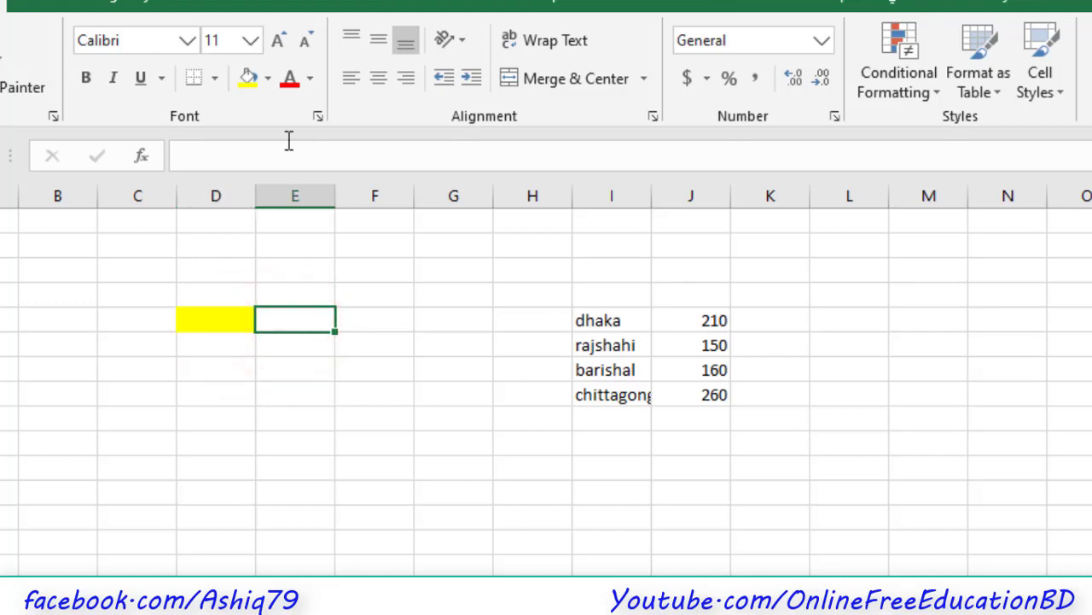
left_click(213, 81)
left_click(205, 288)
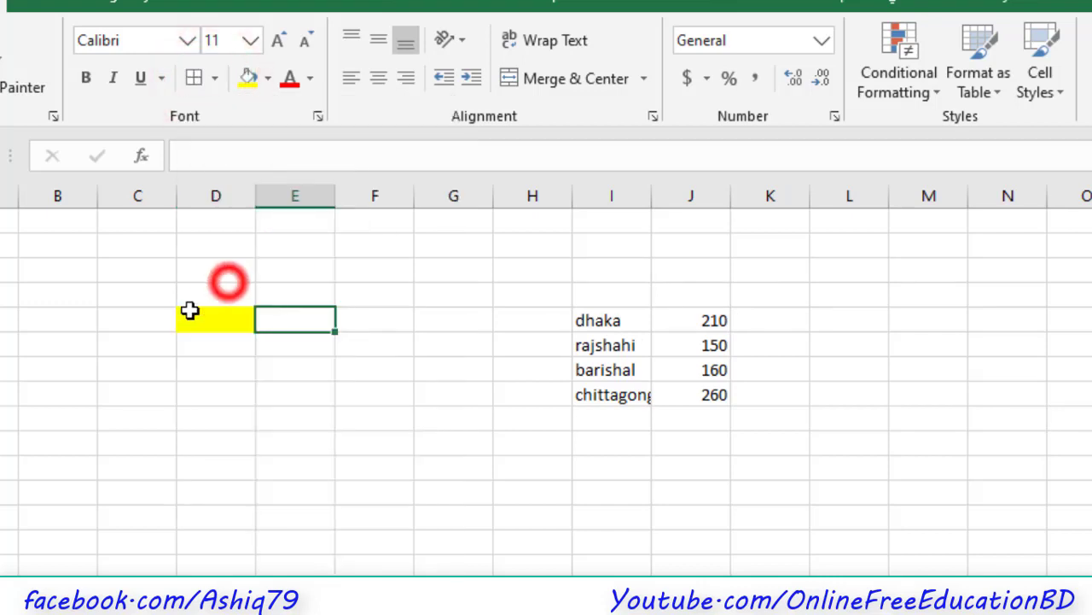
left_click(198, 316)
left_click(193, 78)
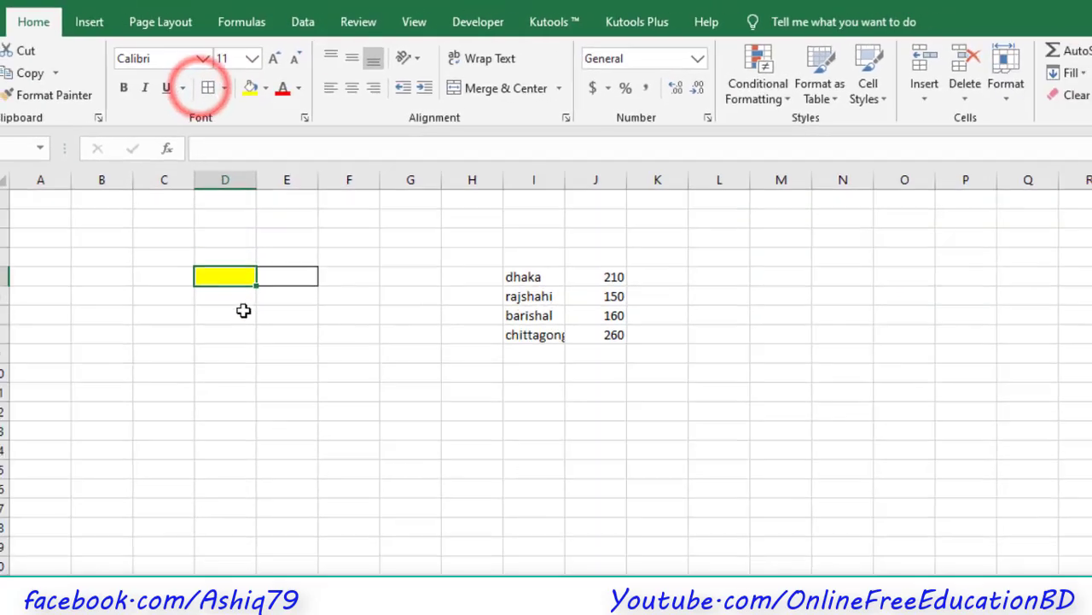
left_click(239, 261)
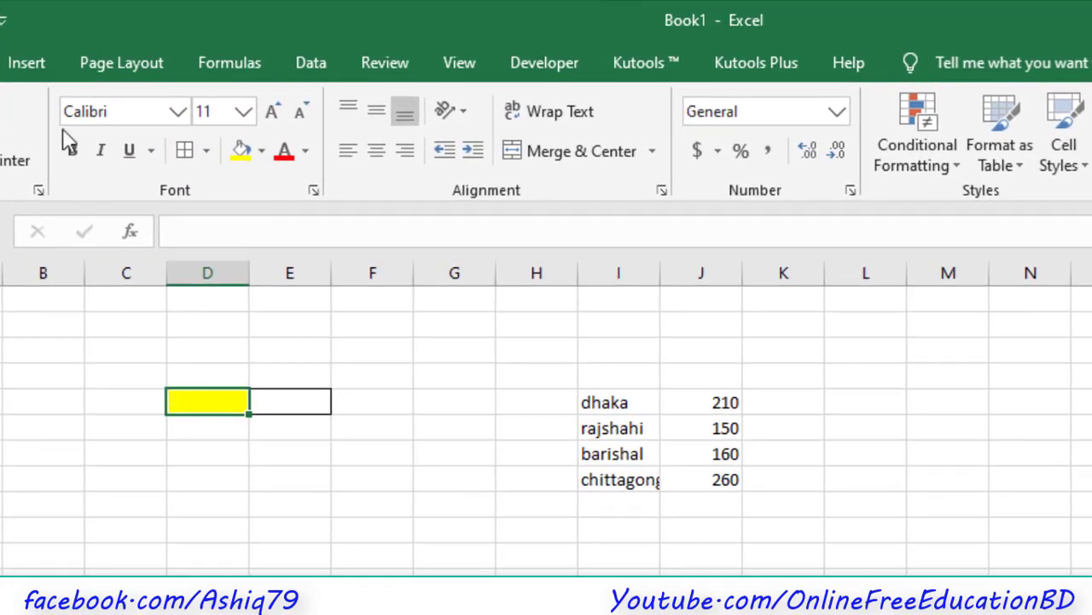
left_click(311, 62)
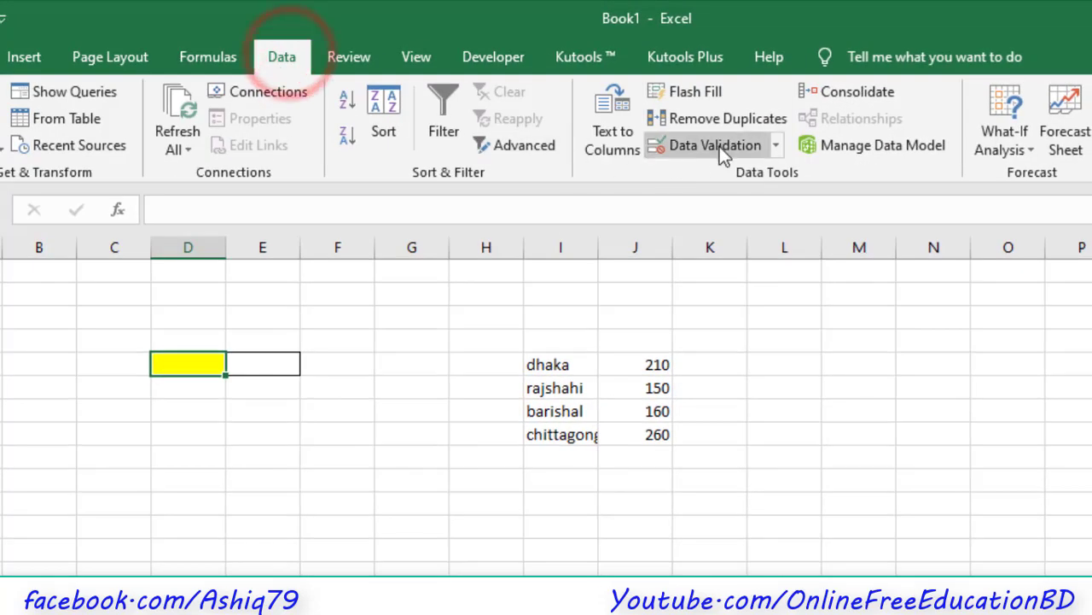
- Give D5 List data validation with source $I$5:$I$8
left_click(726, 144)
left_click(356, 363)
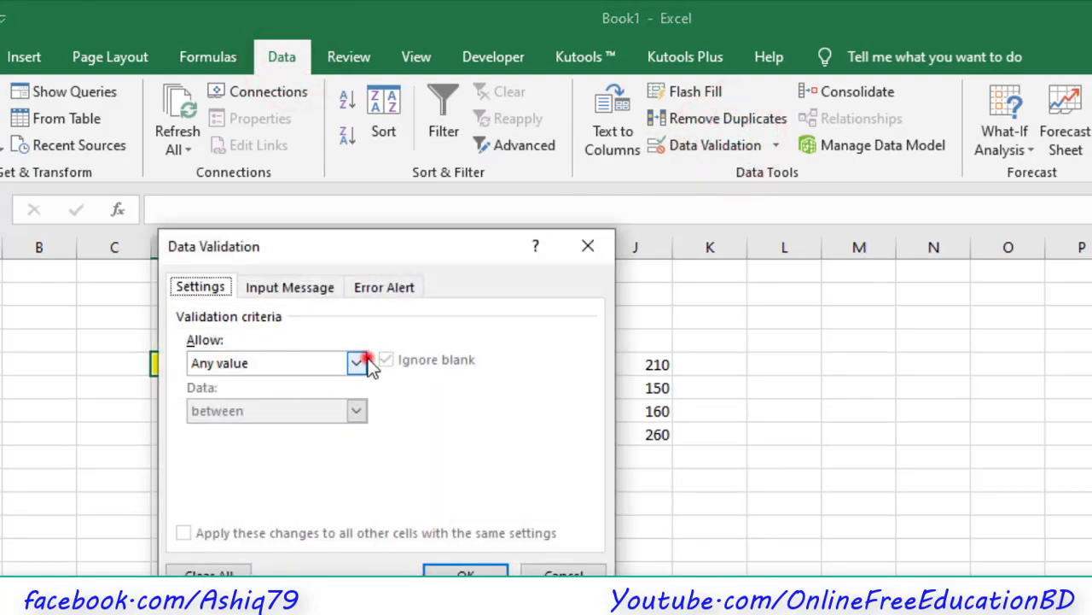
left_click(209, 430)
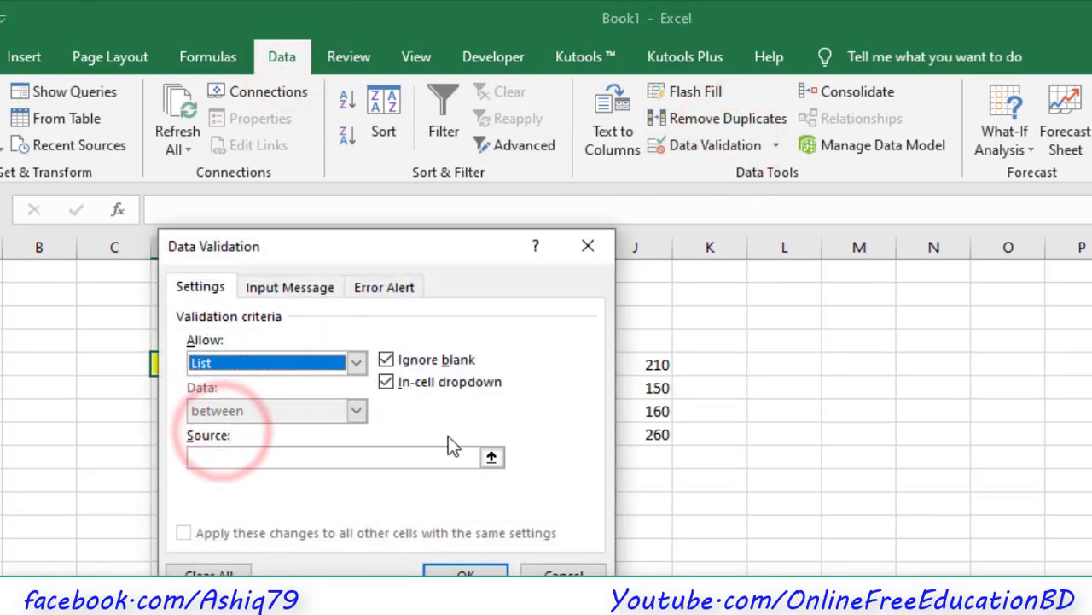
left_click(493, 458)
left_click_drag(551, 365, 550, 435)
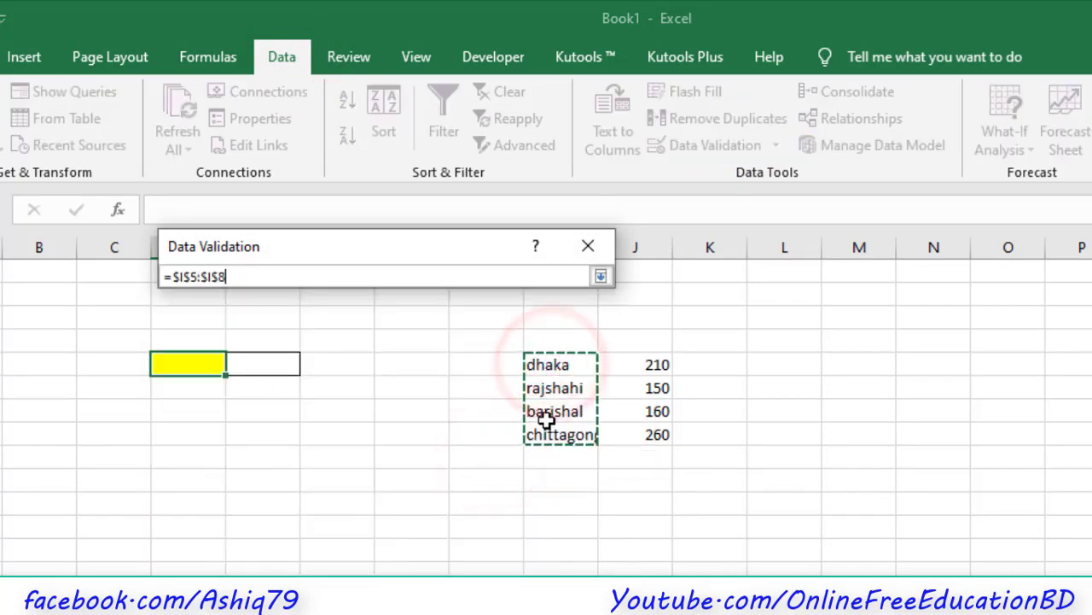
left_click(601, 277)
left_click(461, 565)
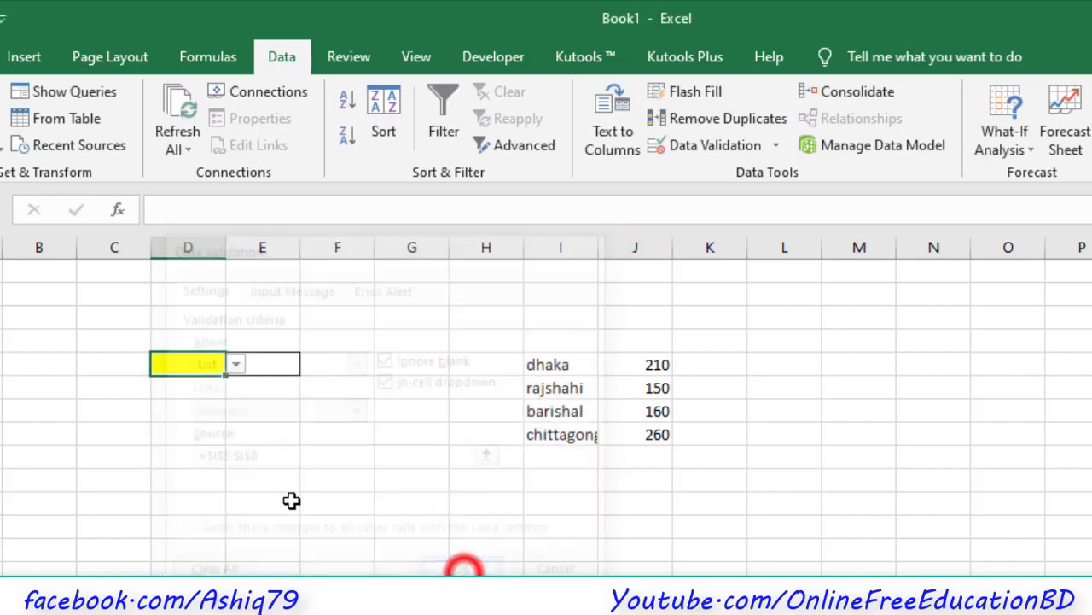
- Test the D5 dropdown by choosing dhaka, then barishal
left_click(237, 363)
left_click(183, 363)
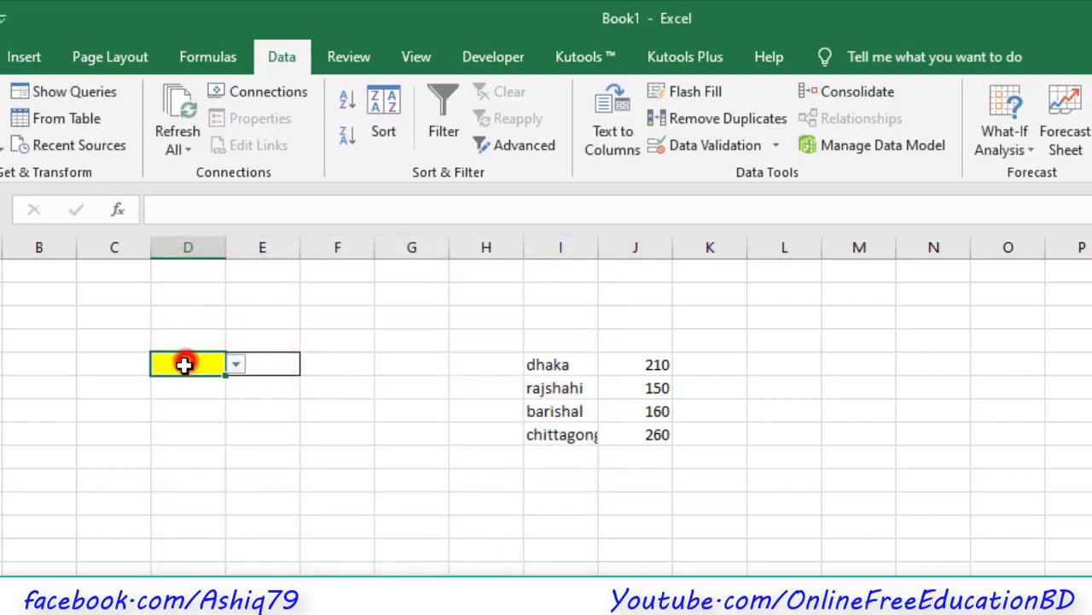
left_click(236, 366)
left_click(179, 383)
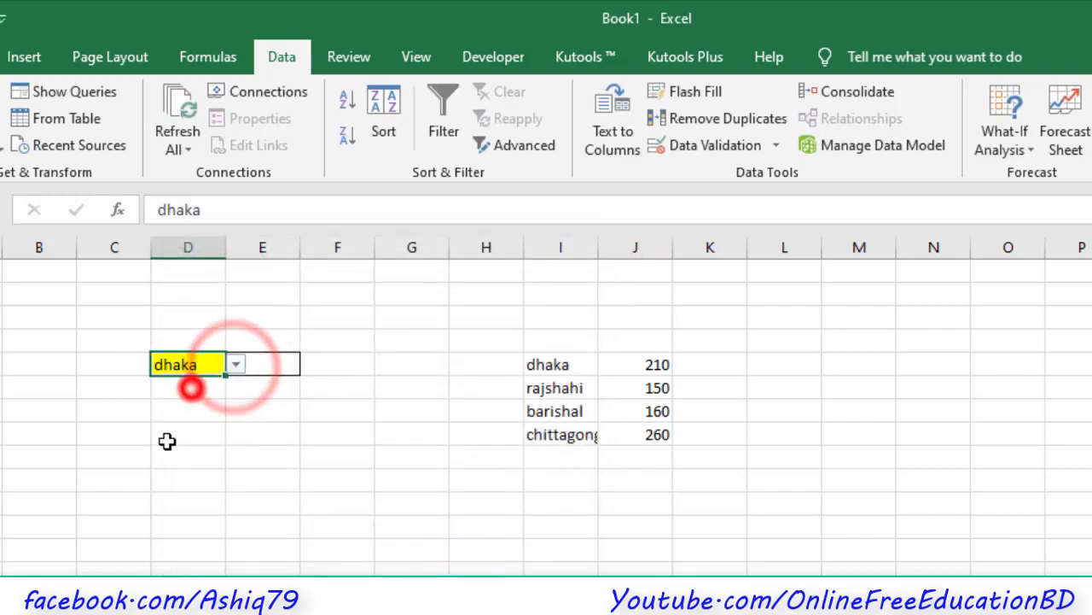
left_click(177, 390)
left_click(177, 364)
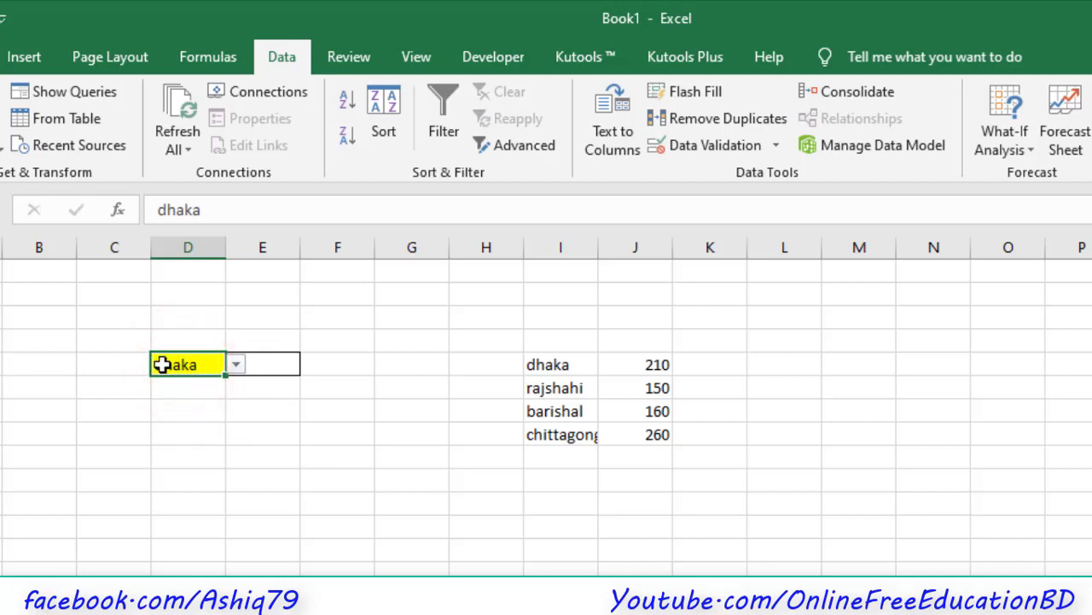
left_click(236, 366)
left_click(183, 411)
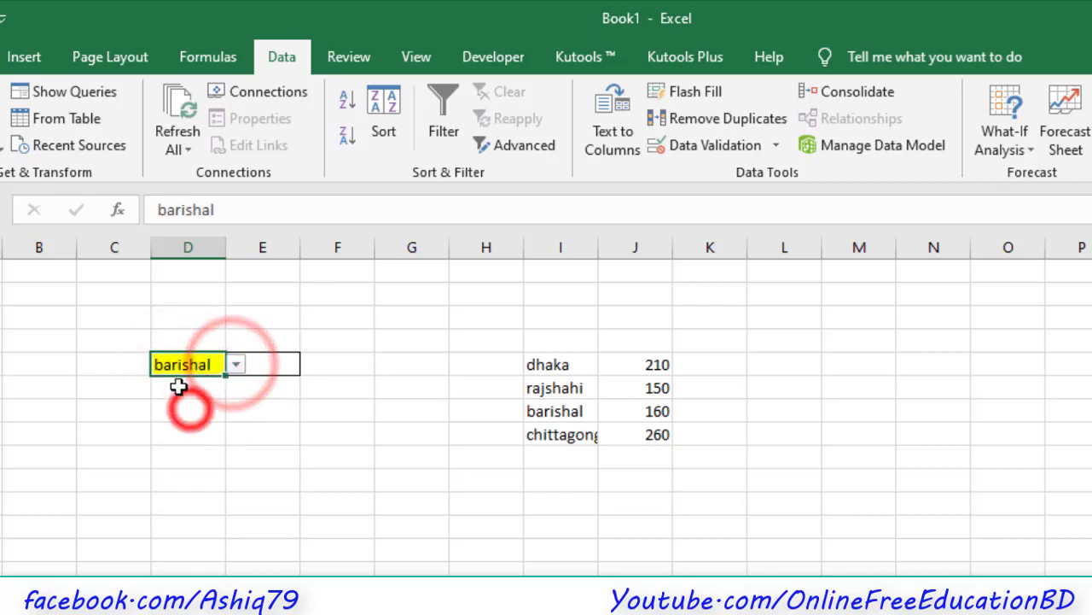
left_click(271, 368)
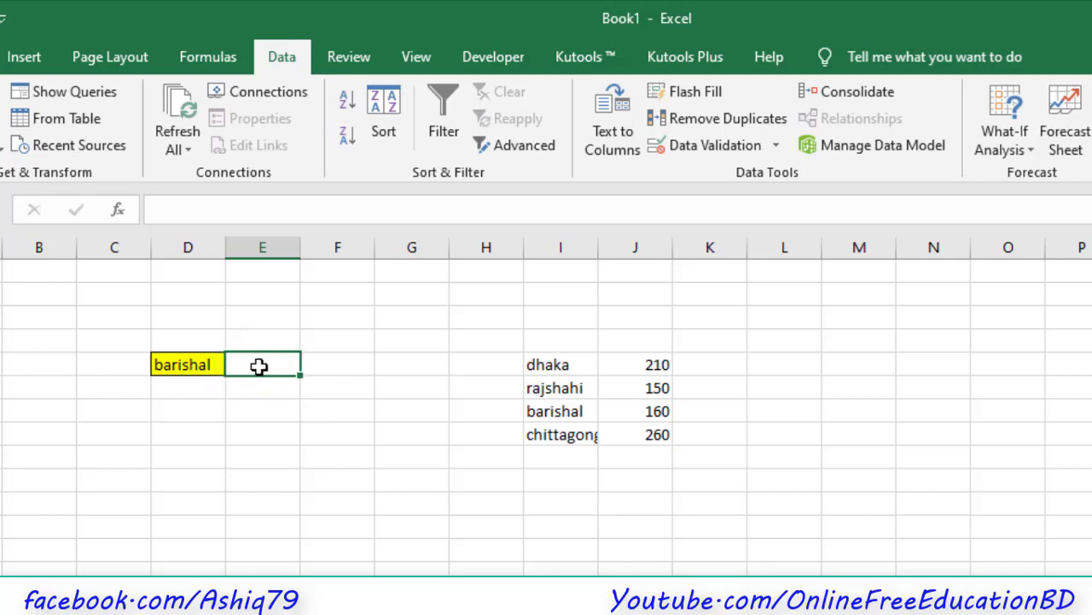
- Enter =VLOOKUP(D5,I5:J8,2,FALSE) in E5, returning 160 for barishal
type("=")
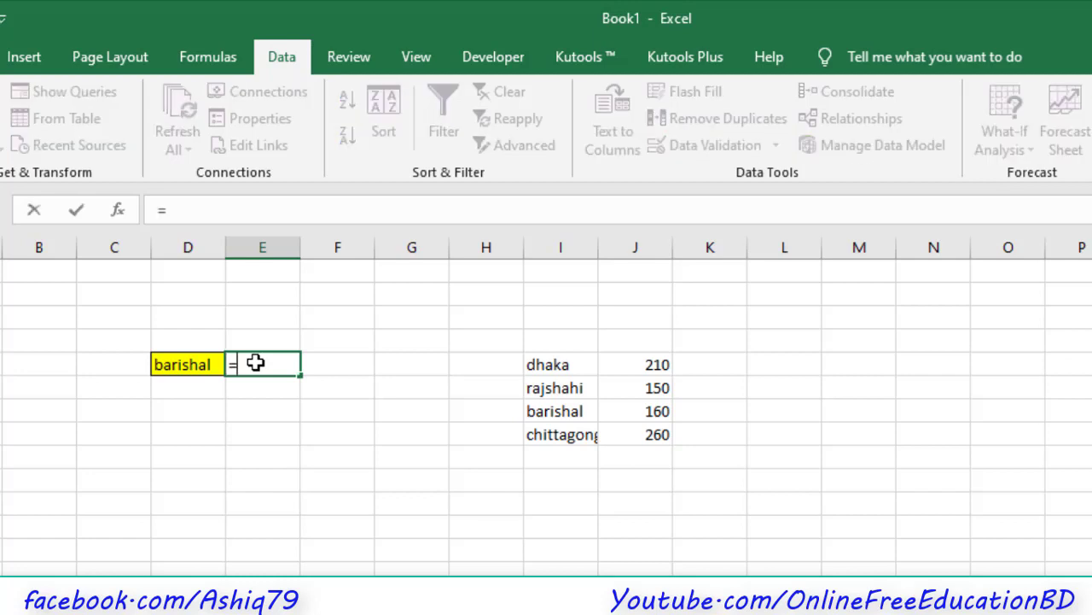
type("vl")
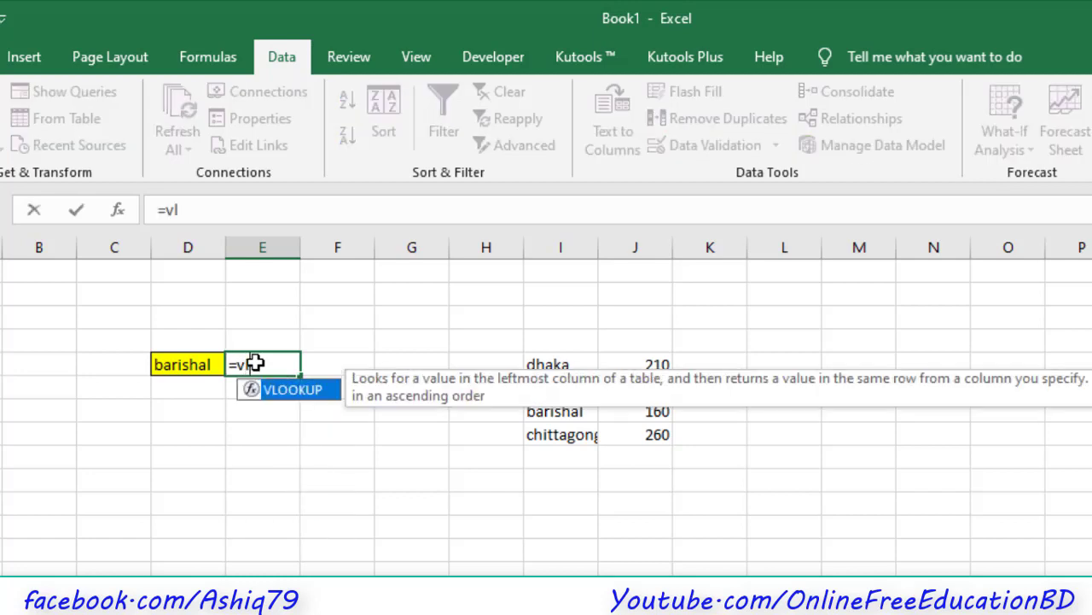
double_click(290, 391)
left_click(273, 210)
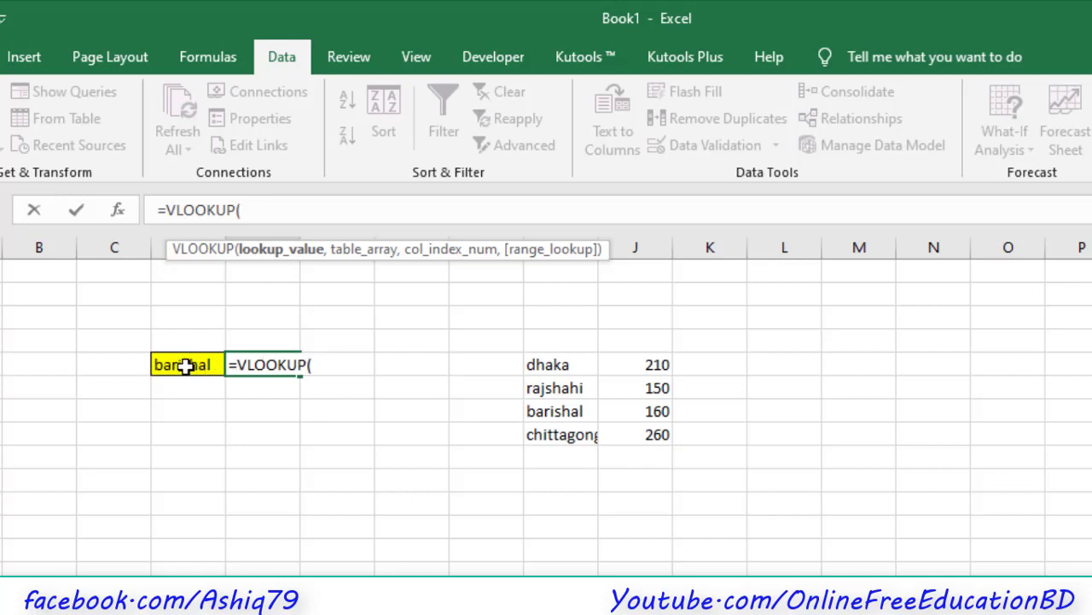
left_click(175, 364)
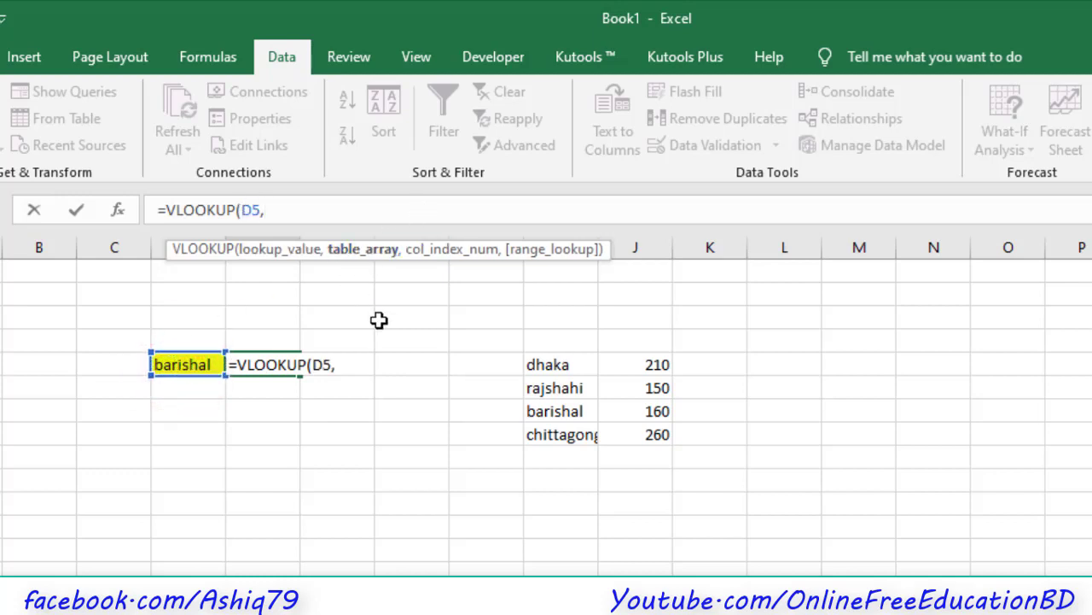
left_click(540, 364)
left_click_drag(556, 374, 654, 433)
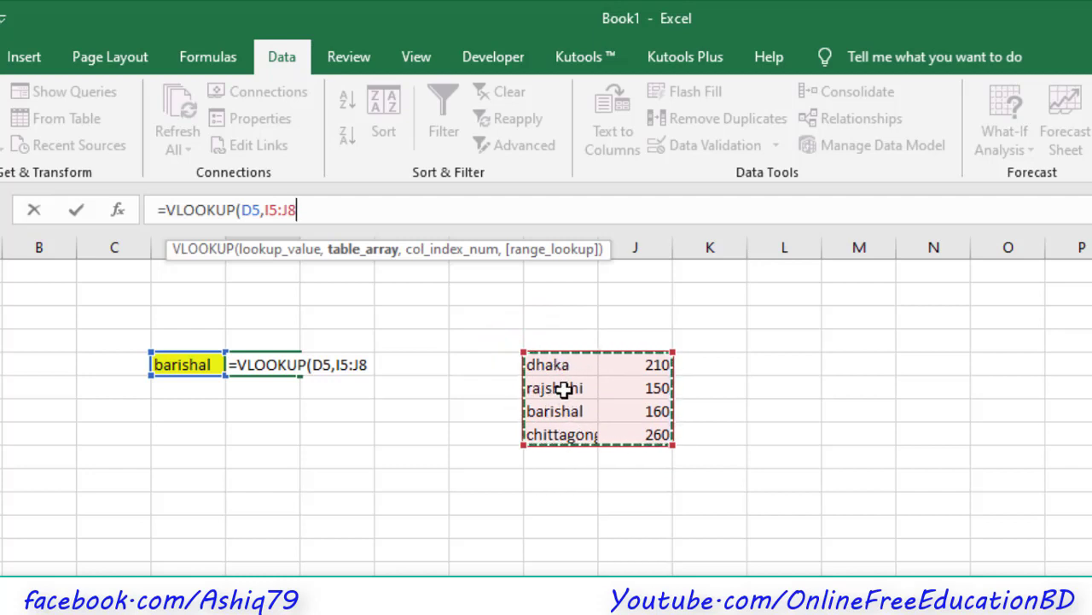
type(",")
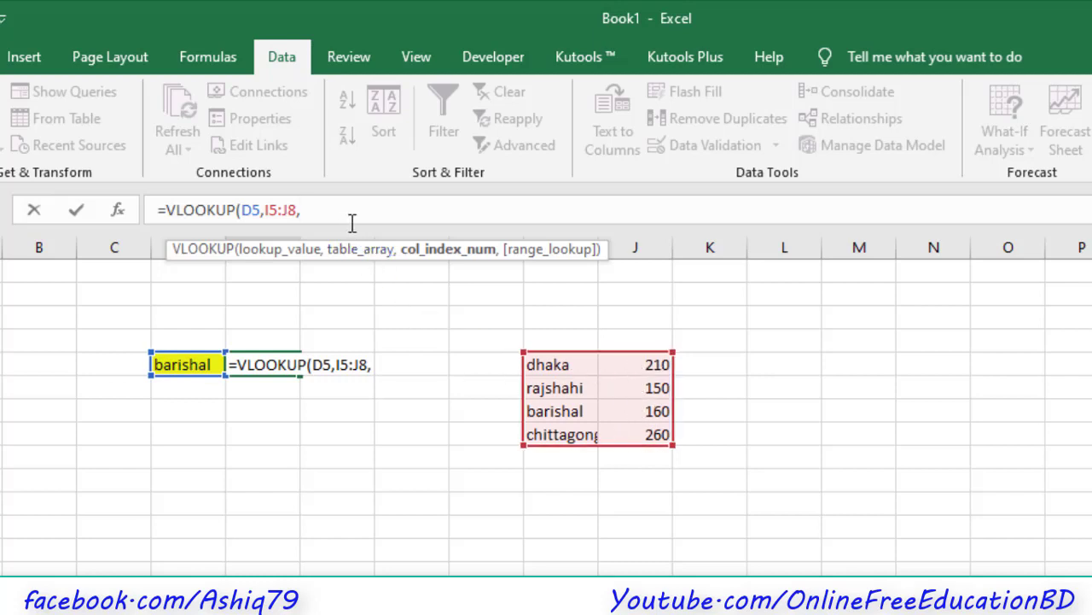
type("2,")
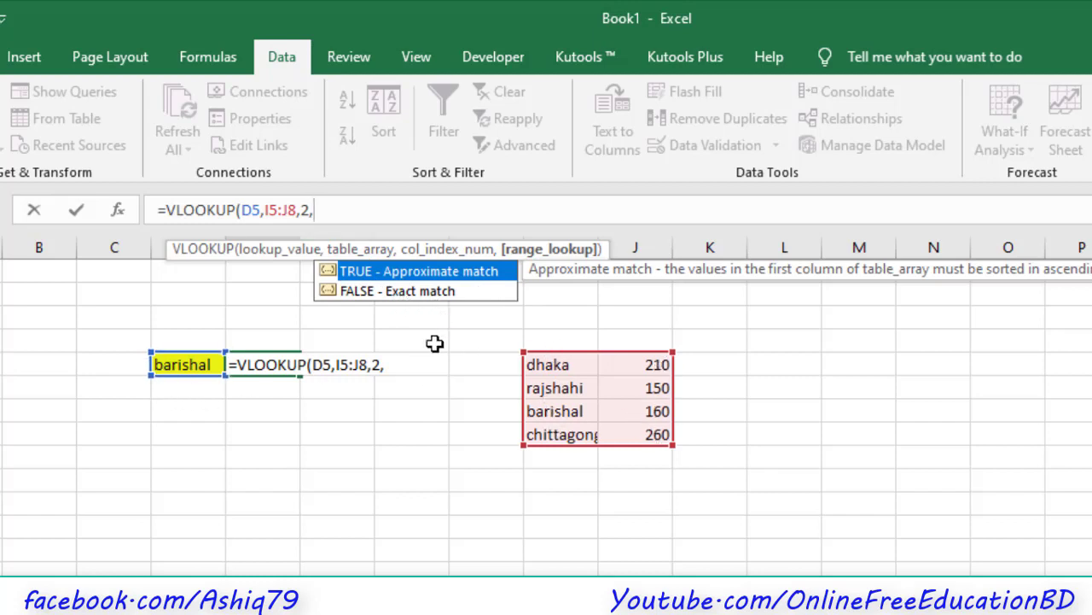
left_click(381, 293)
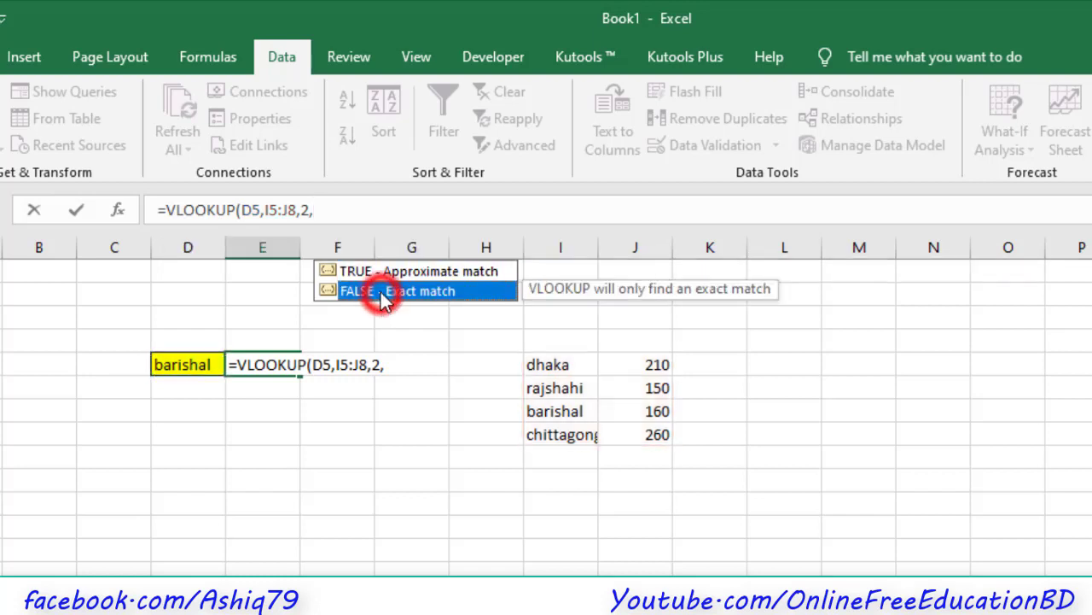
double_click(379, 293)
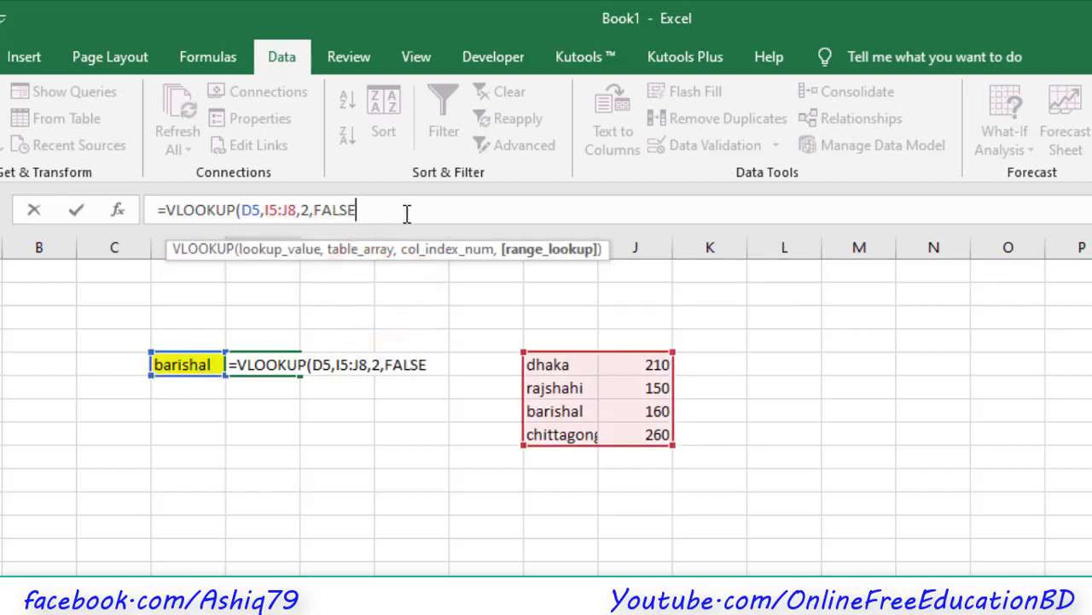
type(")")
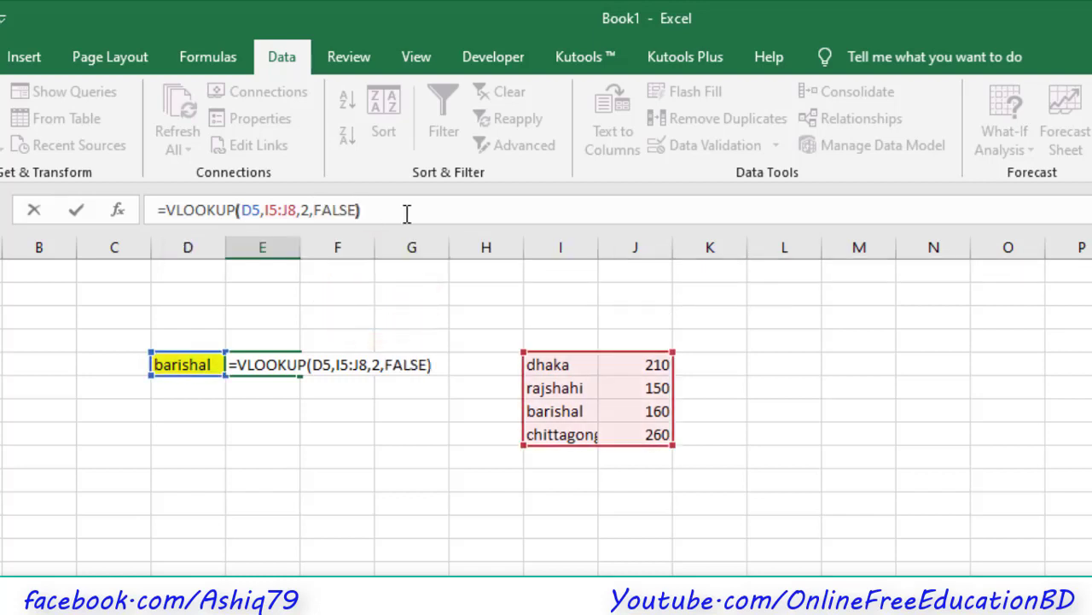
key("Return")
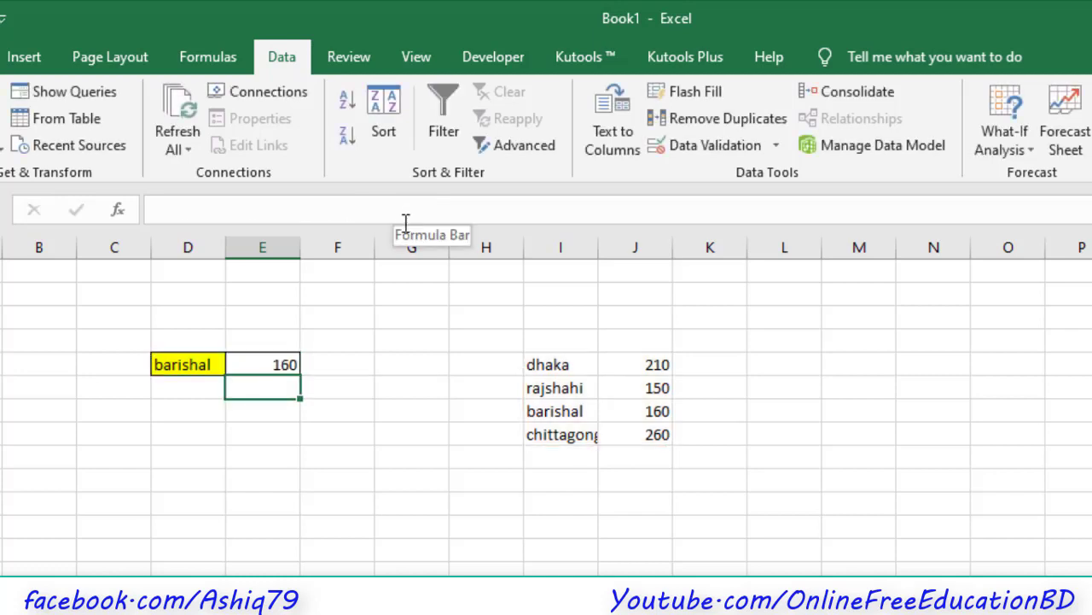
- Pick dhaka, rajshahi, then chittagong in D5 so E5 shows 260
left_click(211, 365)
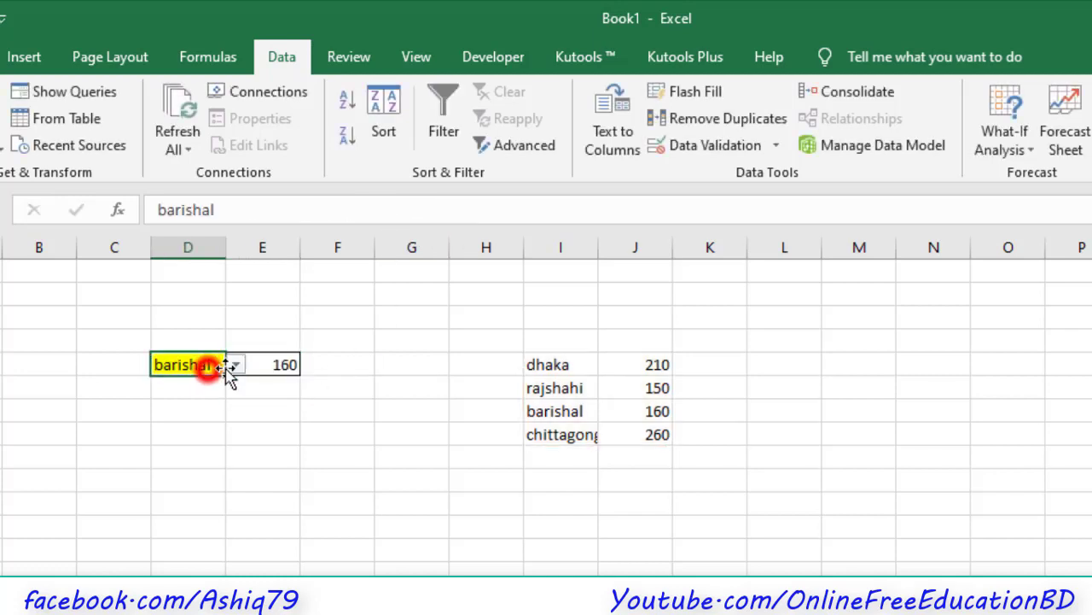
left_click(276, 370)
left_click(182, 365)
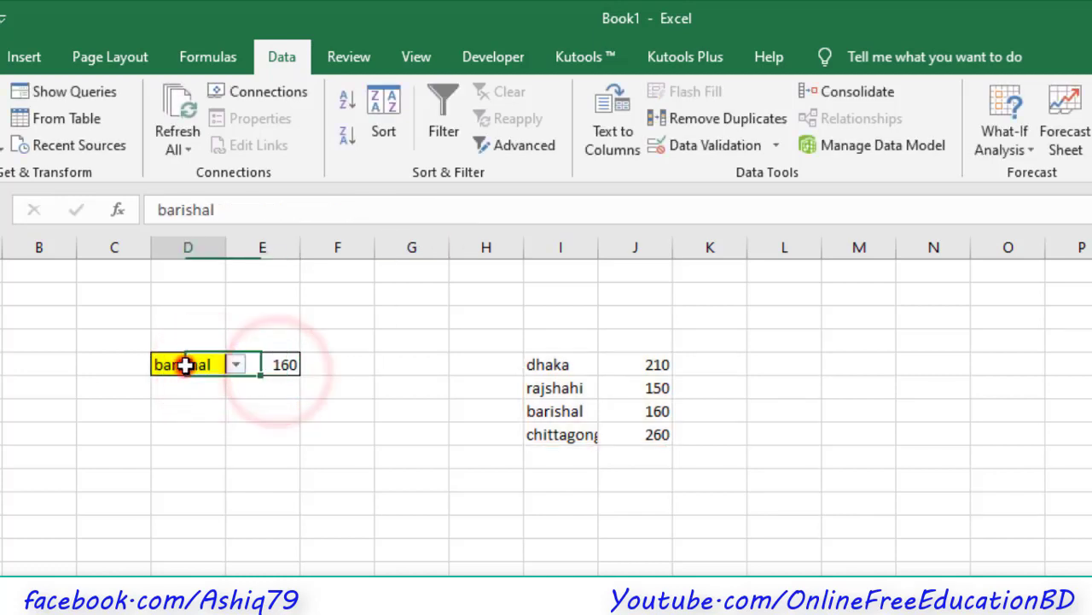
left_click(236, 366)
left_click(204, 383)
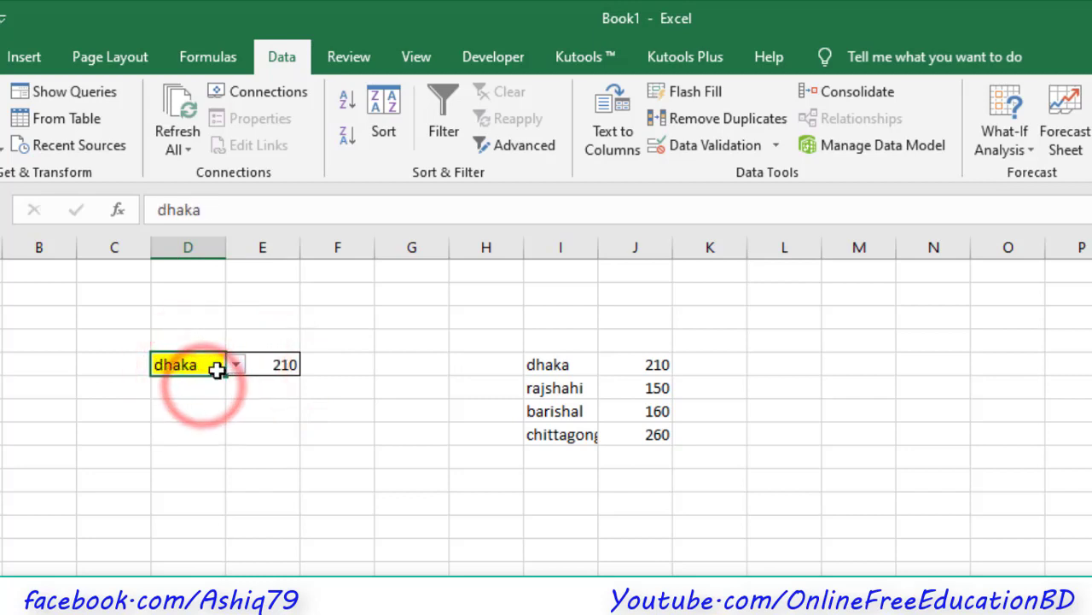
left_click(236, 366)
left_click(180, 398)
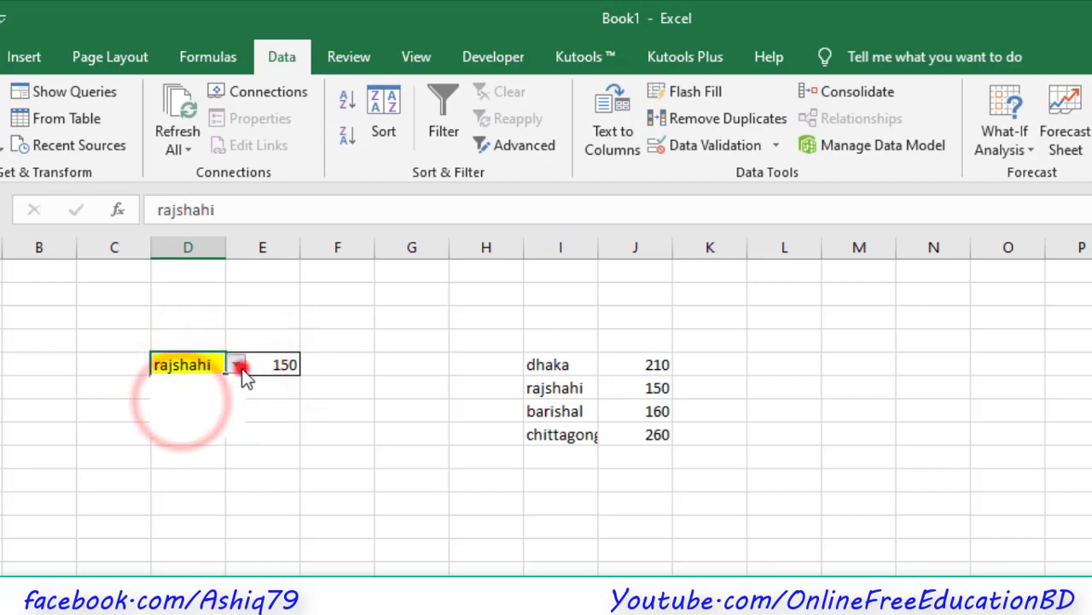
left_click(235, 365)
left_click(188, 429)
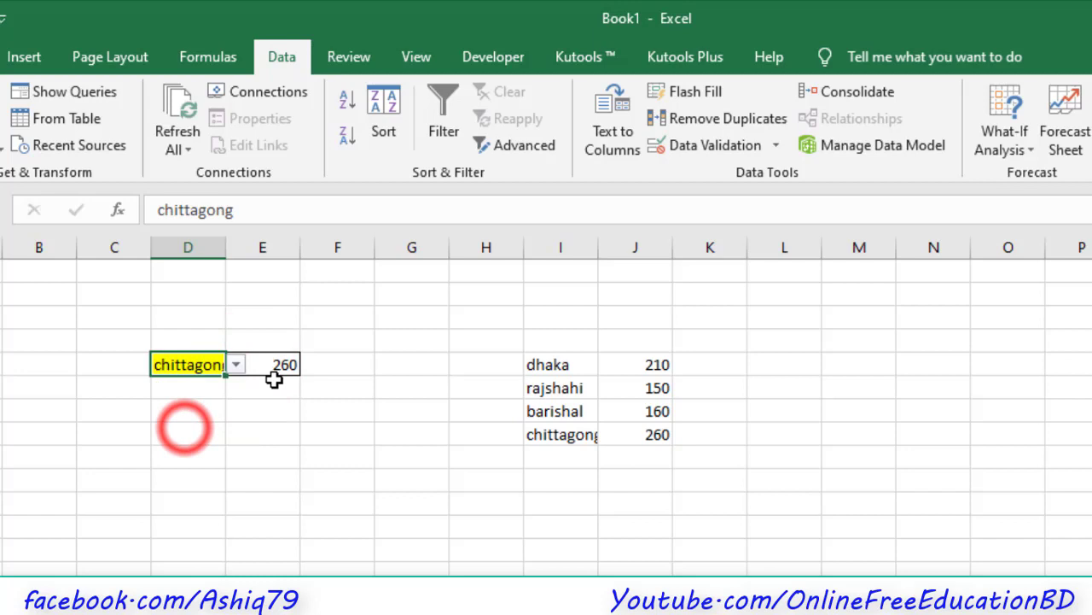
left_click(244, 412)
- Autofit columns D and I to fit chittagong
left_click(191, 366)
double_click(225, 248)
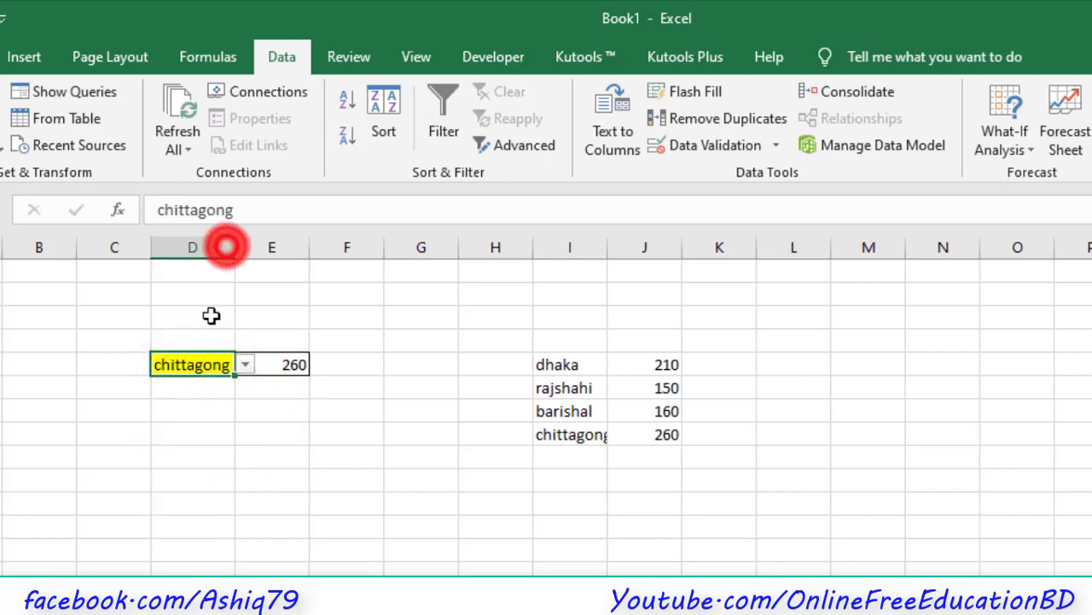
left_click(244, 365)
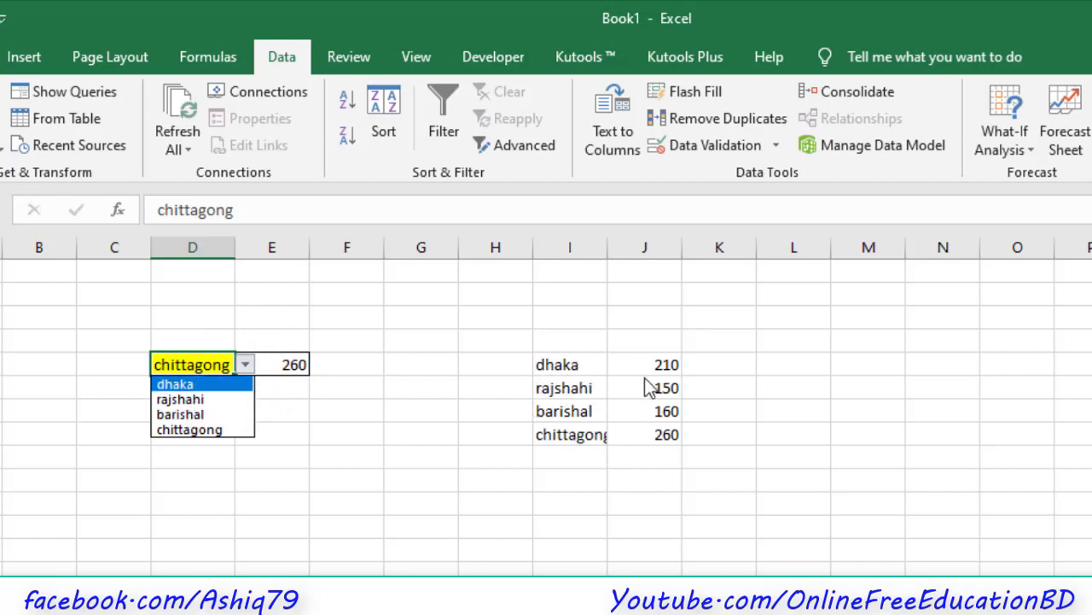
left_click(612, 249)
double_click(609, 248)
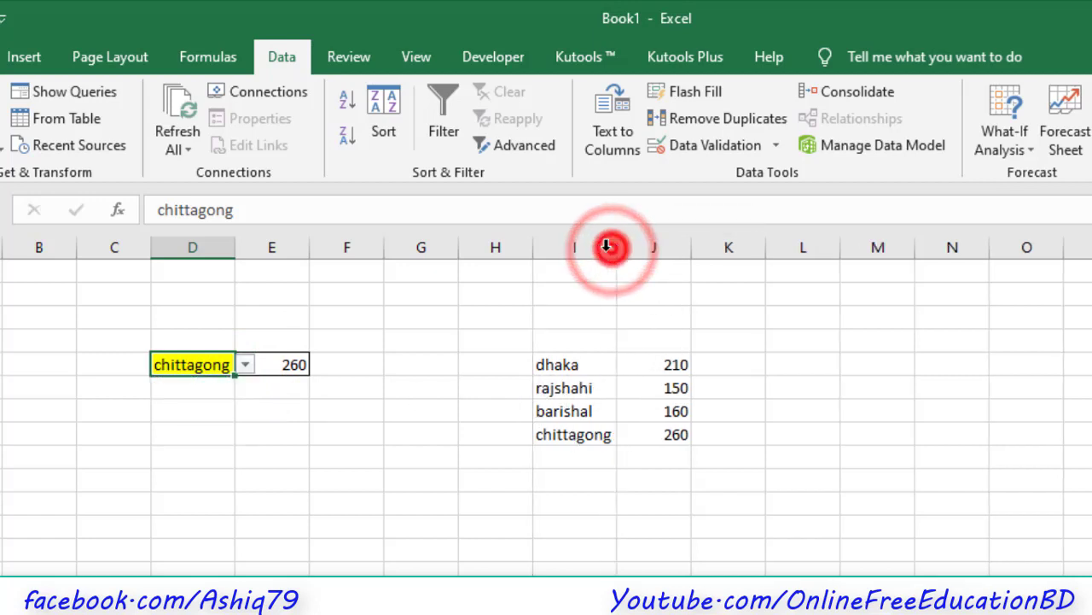
left_click(321, 364)
left_click(305, 364)
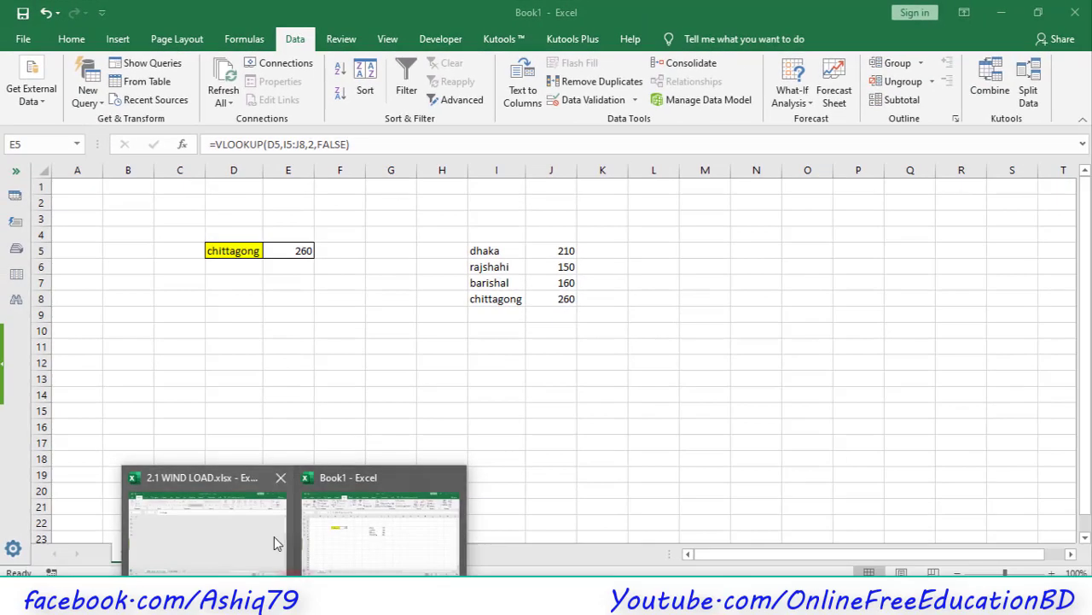
- In 2.1 WIND LOAD, set C4 to Narayanganj so wind speed reads 195 Km/hr
left_click(274, 538)
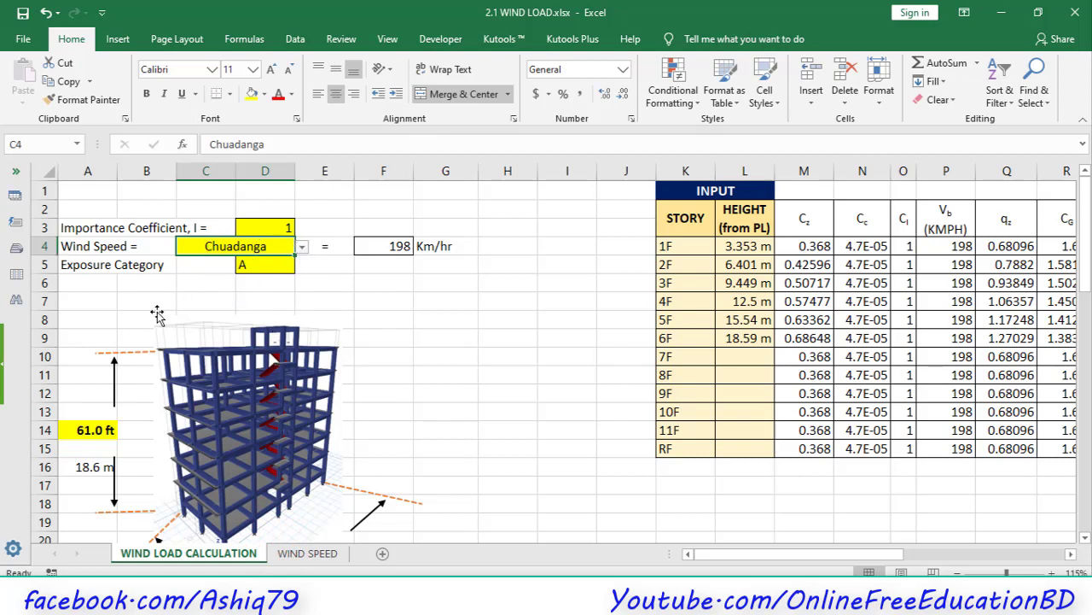
left_click(303, 246)
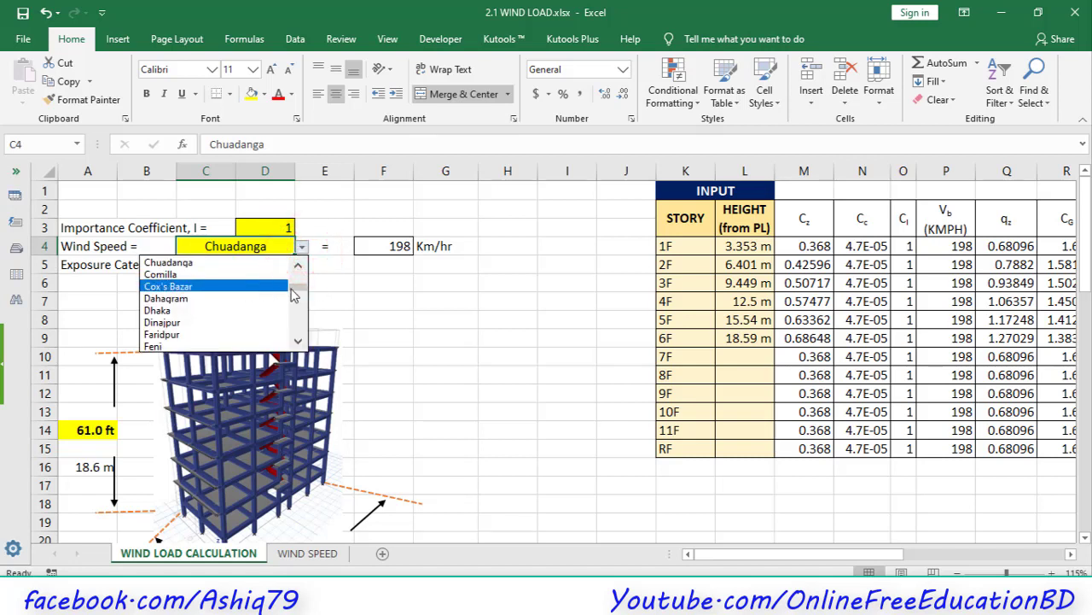
left_click_drag(302, 292, 297, 274)
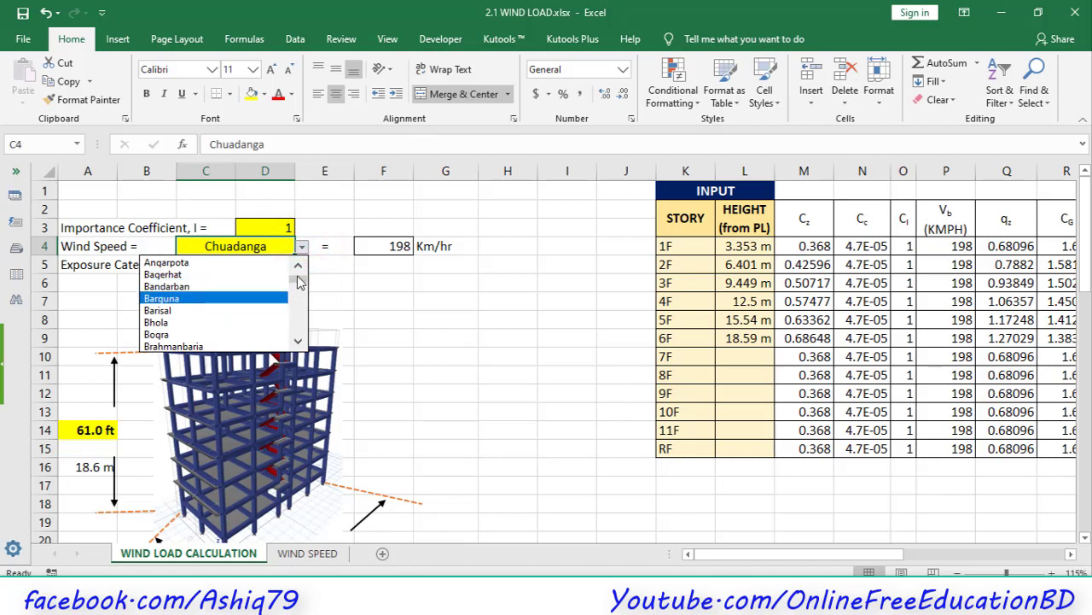
left_click_drag(299, 282, 298, 309)
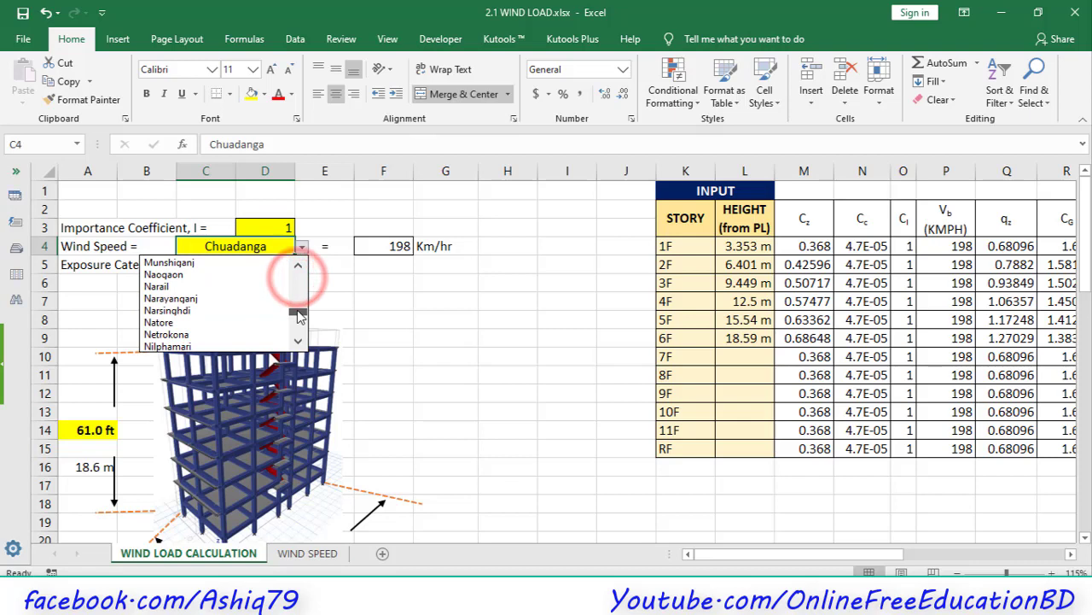
left_click(191, 304)
left_click(359, 287)
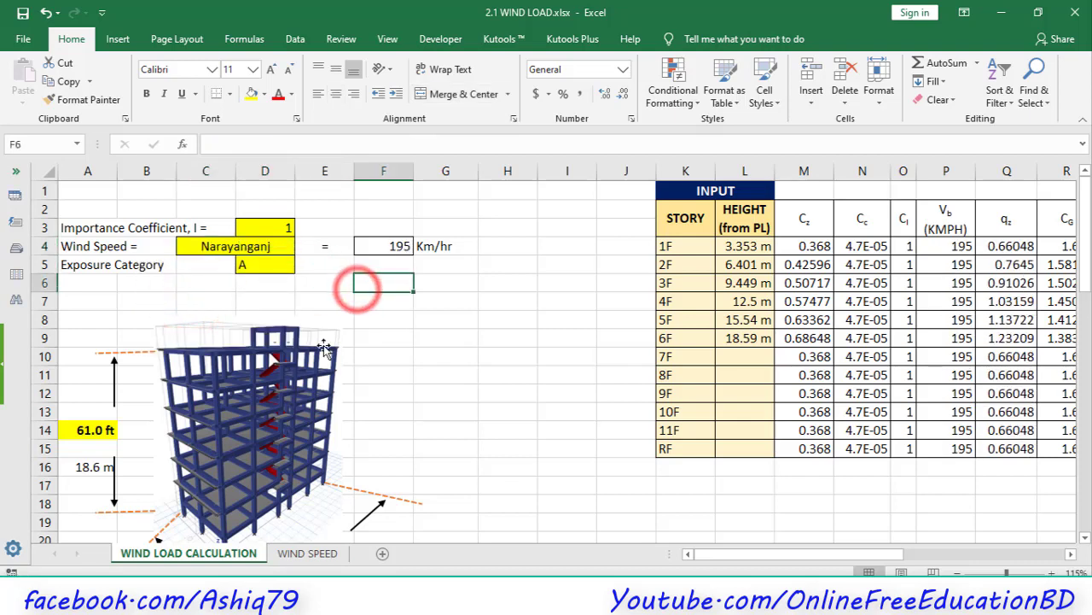